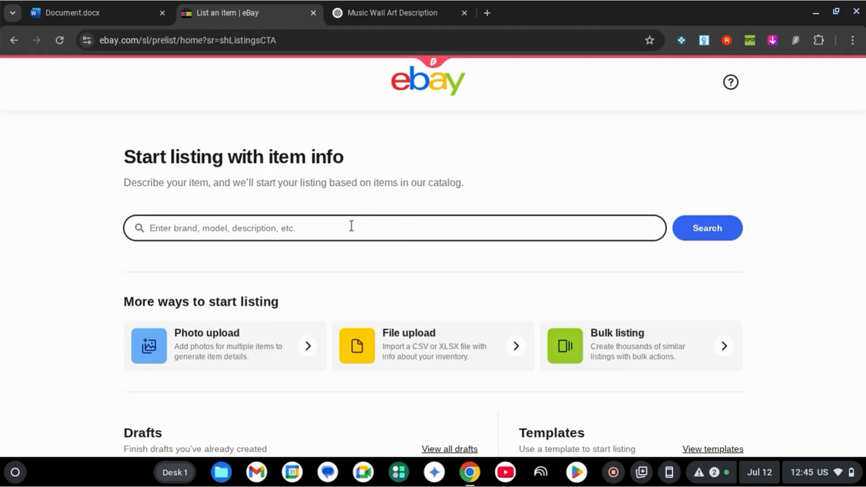
Step: Start a new listing for "wall art" without a catalog match, with the item condition set to New
{"action": "type", "text": "wall art"}
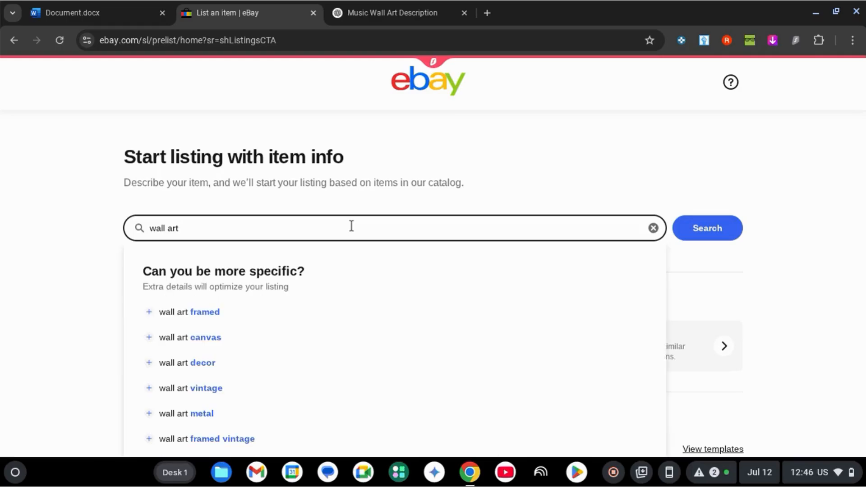
{"action": "key", "text": "Return"}
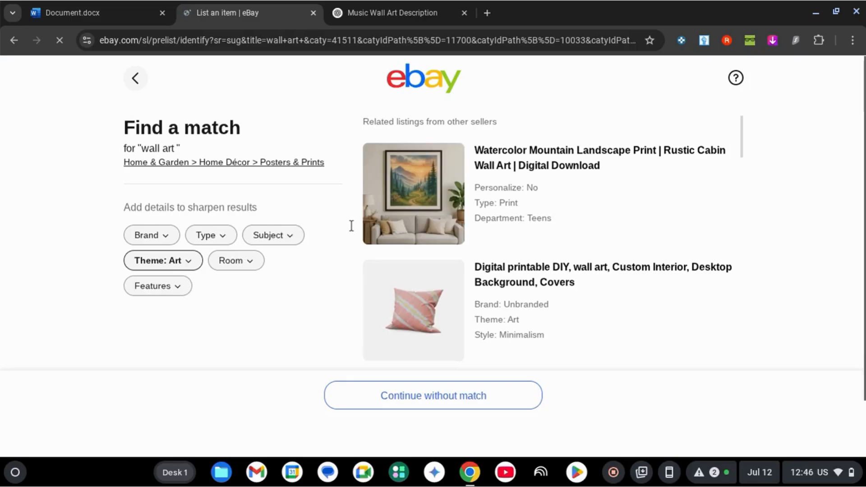
{"action": "left_click", "coordinate": [456, 397]}
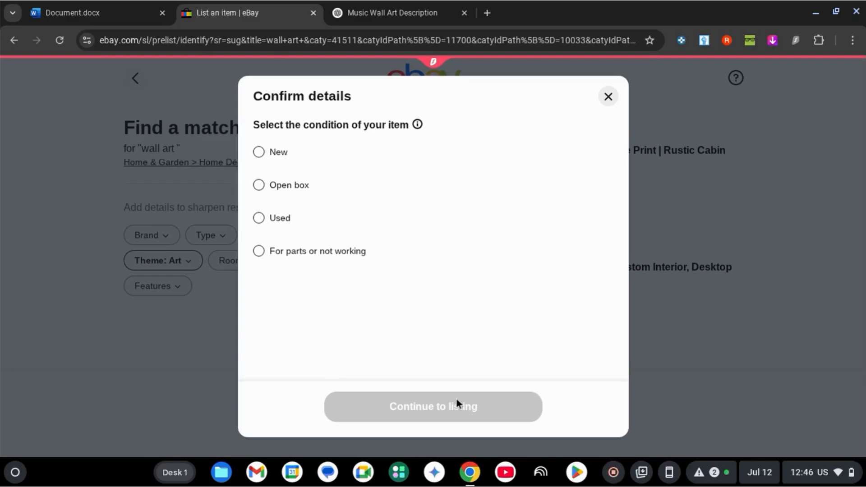
{"action": "left_click", "coordinate": [259, 152]}
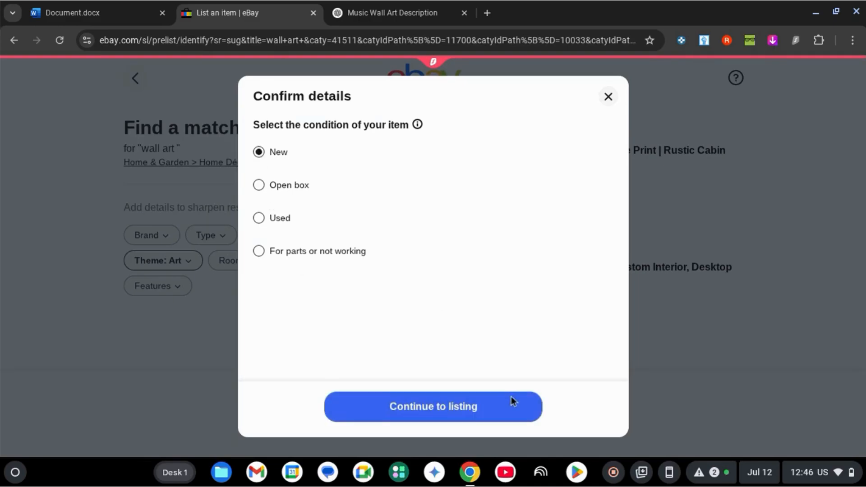
{"action": "left_click", "coordinate": [470, 407]}
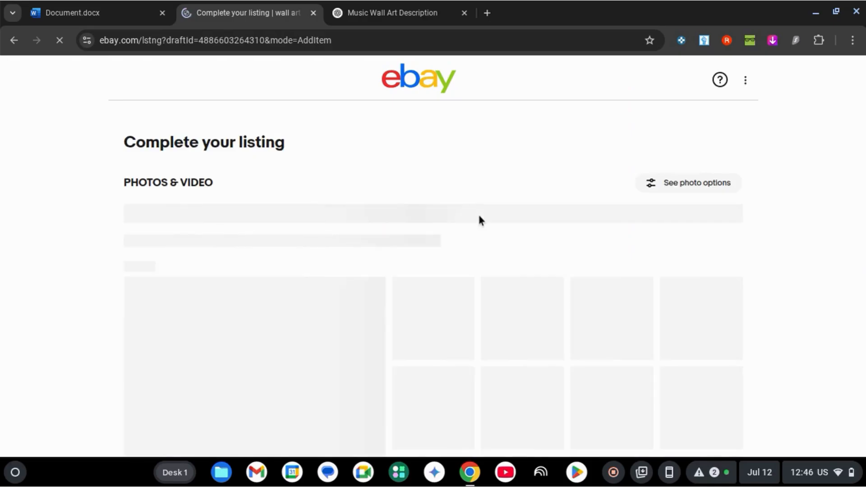
Step: Upload mockup (1).png and mockup.png from Downloads as the listing photos and inspect the main photo
{"action": "scroll", "coordinate": [478, 219], "scroll_direction": "down", "scroll_amount": 2}
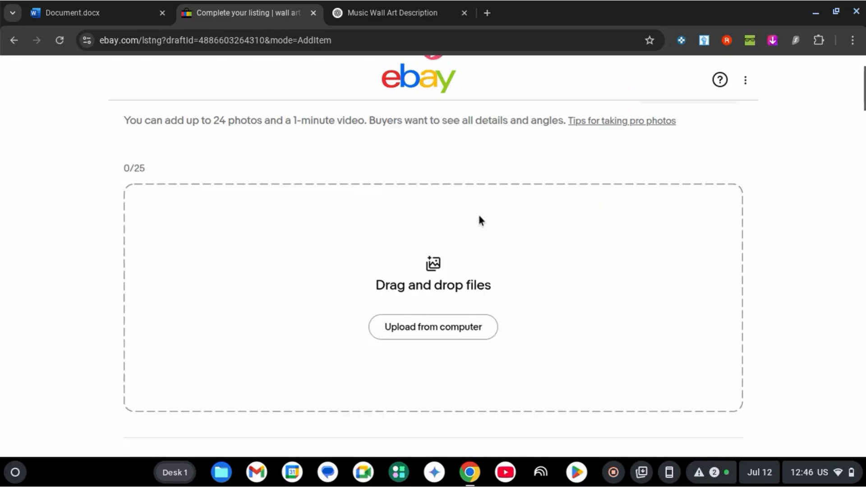
{"action": "left_click", "coordinate": [442, 333]}
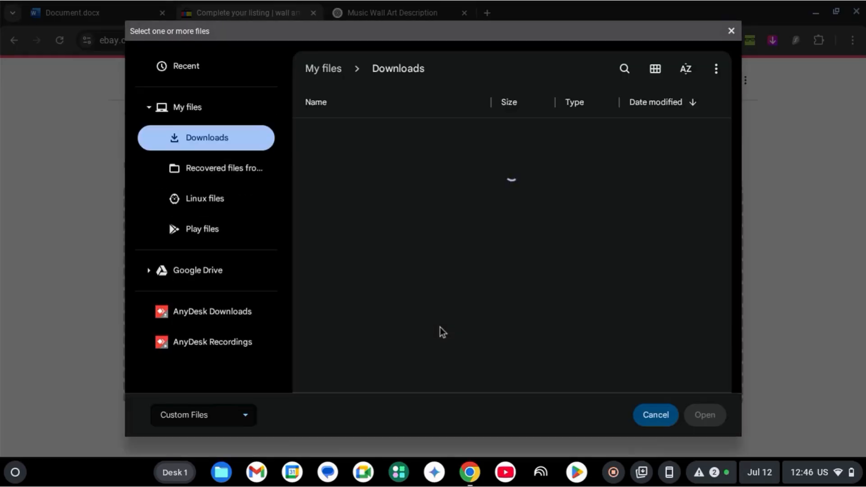
{"action": "left_click", "coordinate": [361, 133]}
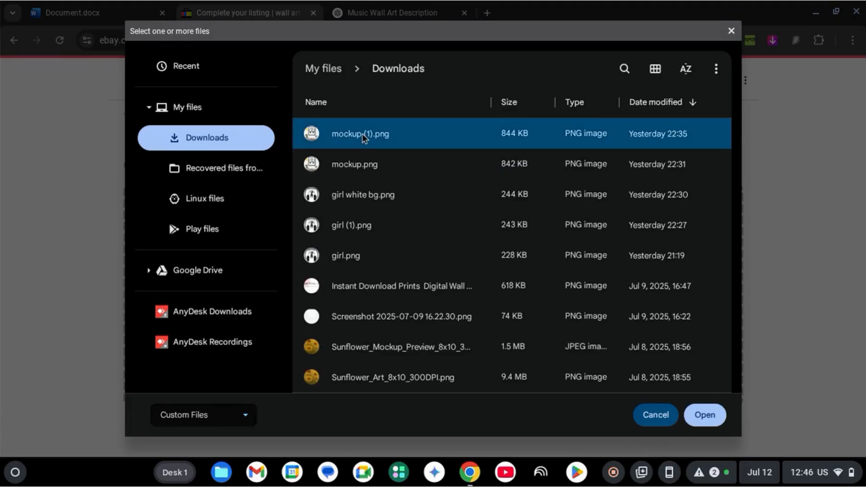
{"action": "key", "text": "shift+Down"}
{"action": "key", "text": "Return"}
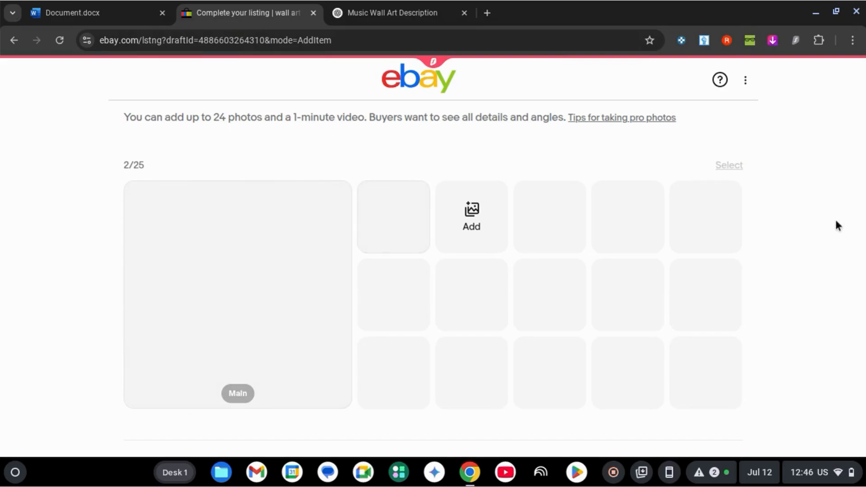
{"action": "scroll", "coordinate": [835, 221], "scroll_direction": "down", "scroll_amount": 1}
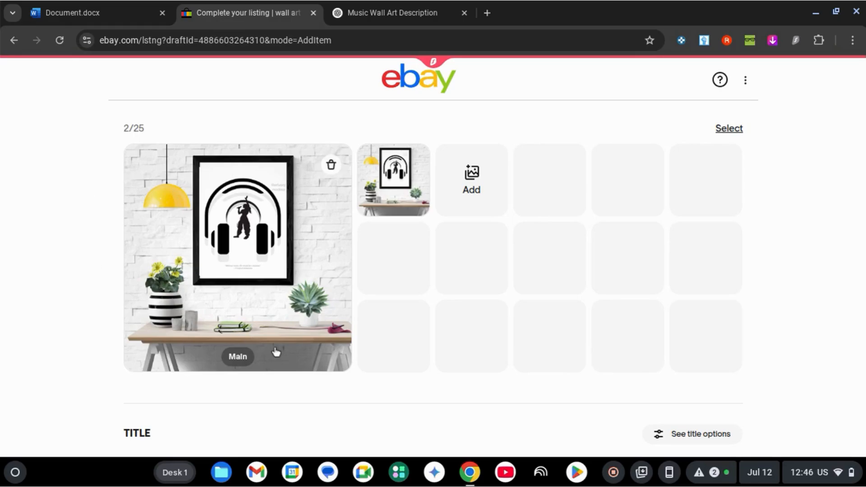
{"action": "scroll", "coordinate": [251, 256], "scroll_direction": "up", "scroll_amount": 5}
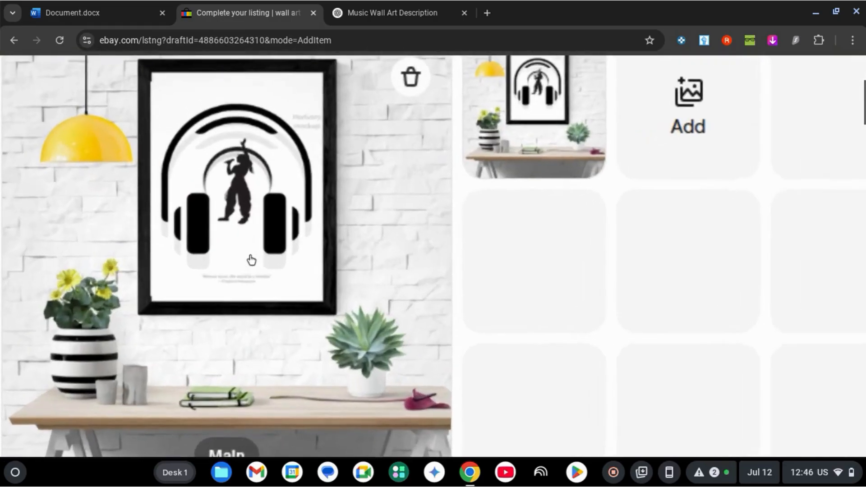
{"action": "scroll", "coordinate": [251, 257], "scroll_direction": "down", "scroll_amount": 5}
Step: Switch to the ChatGPT conversation and copy the suggested title "Pop Singer Girl Wall Art – Modern Music Stage Poster Print"
{"action": "scroll", "coordinate": [140, 239], "scroll_direction": "down", "scroll_amount": 5}
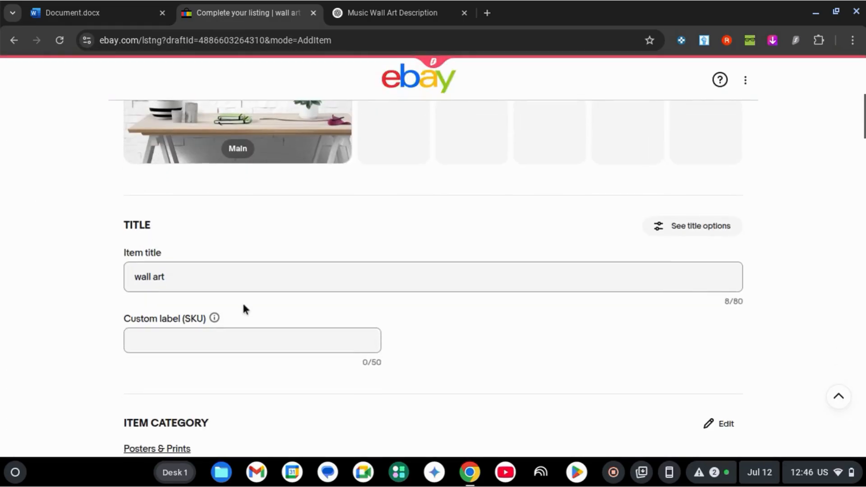
{"action": "left_click", "coordinate": [239, 280]}
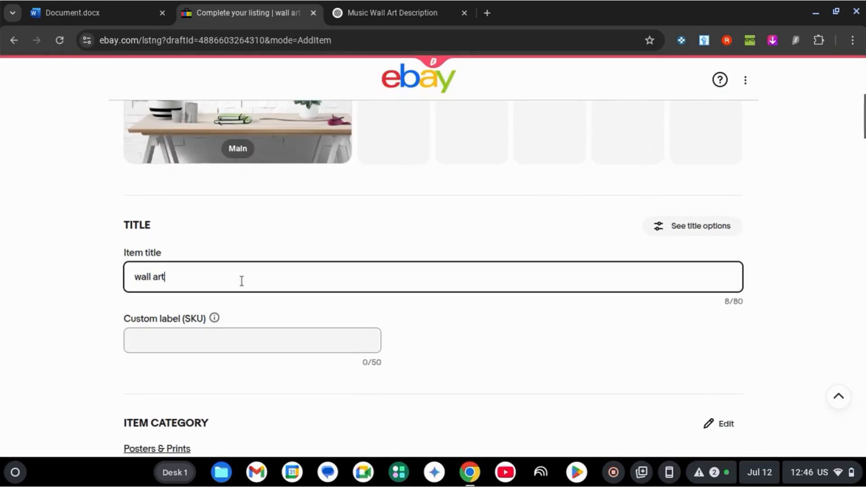
{"action": "left_click", "coordinate": [393, 13]}
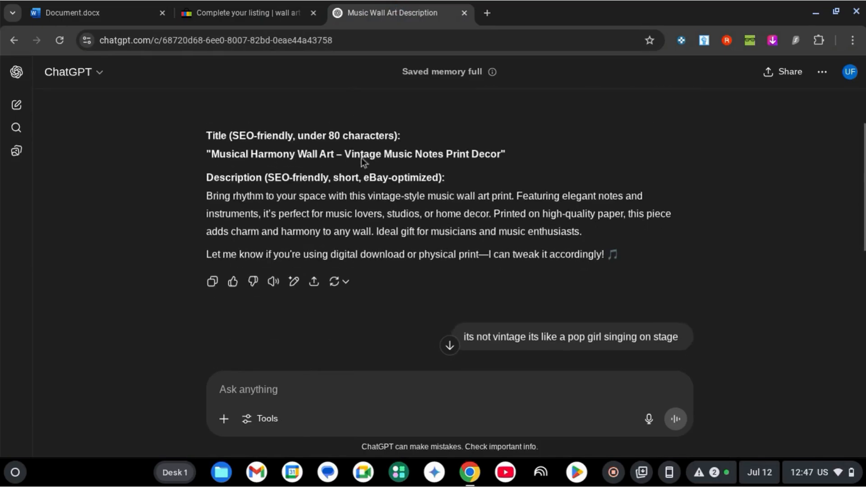
{"action": "scroll", "coordinate": [481, 189], "scroll_direction": "up", "scroll_amount": 2}
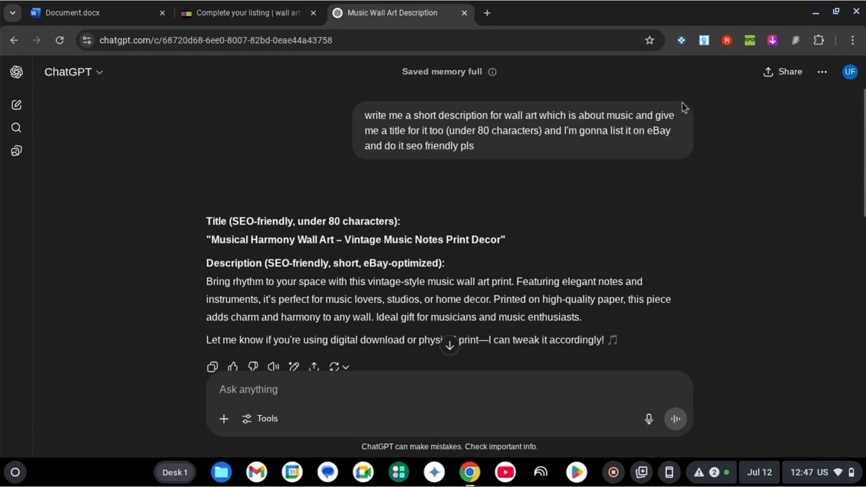
{"action": "scroll", "coordinate": [488, 211], "scroll_direction": "down", "scroll_amount": 1}
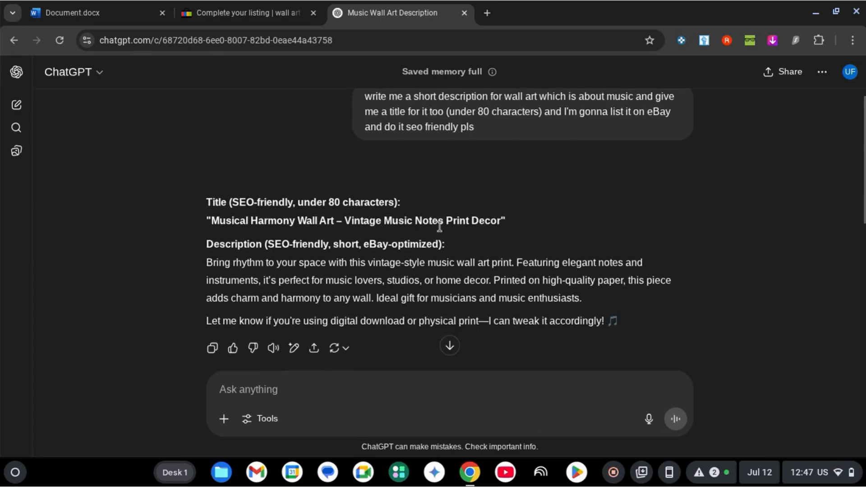
{"action": "scroll", "coordinate": [419, 216], "scroll_direction": "down", "scroll_amount": 1}
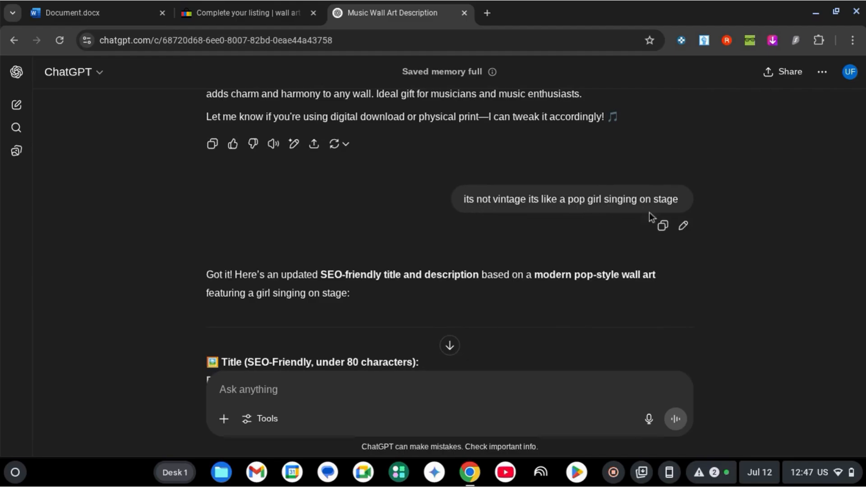
{"action": "scroll", "coordinate": [596, 227], "scroll_direction": "down", "scroll_amount": 4}
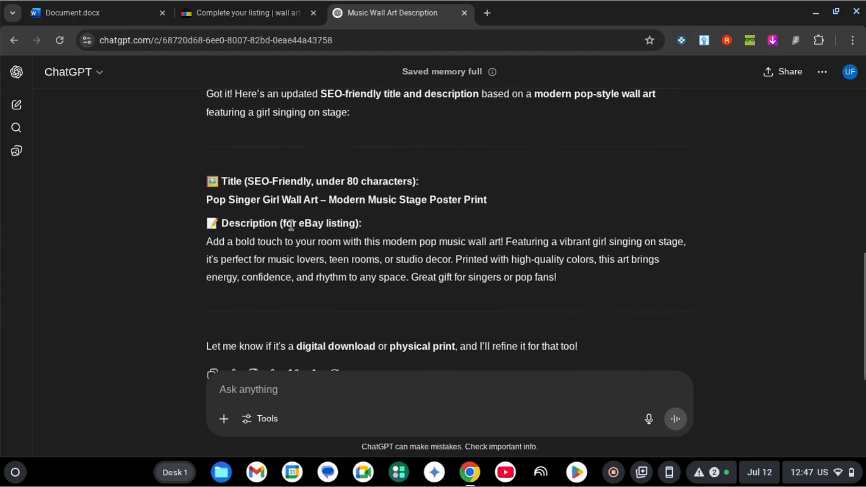
{"action": "triple_click", "coordinate": [320, 200]}
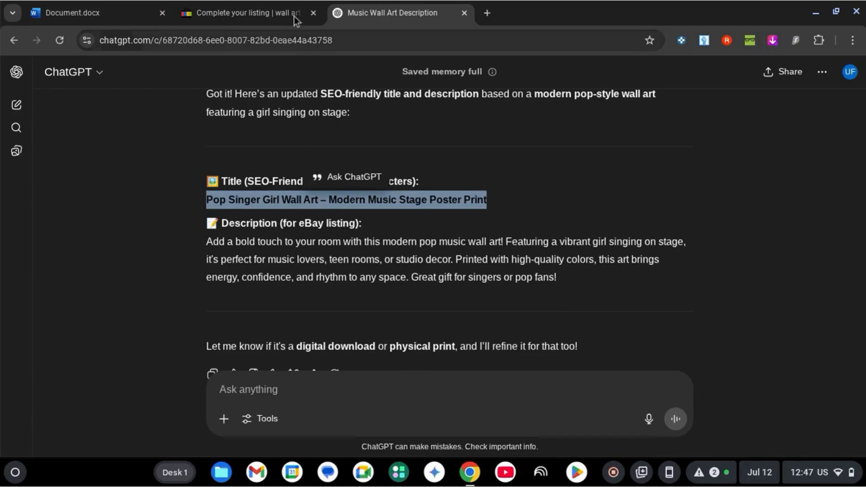
Step: Return to the eBay listing and replace the item title with "Pop Singer Girl Wall Art – Modern Music Stage Poster Print"
{"action": "left_click", "coordinate": [248, 13]}
{"action": "left_click", "coordinate": [397, 10]}
{"action": "scroll", "coordinate": [532, 223], "scroll_direction": "up", "scroll_amount": 10}
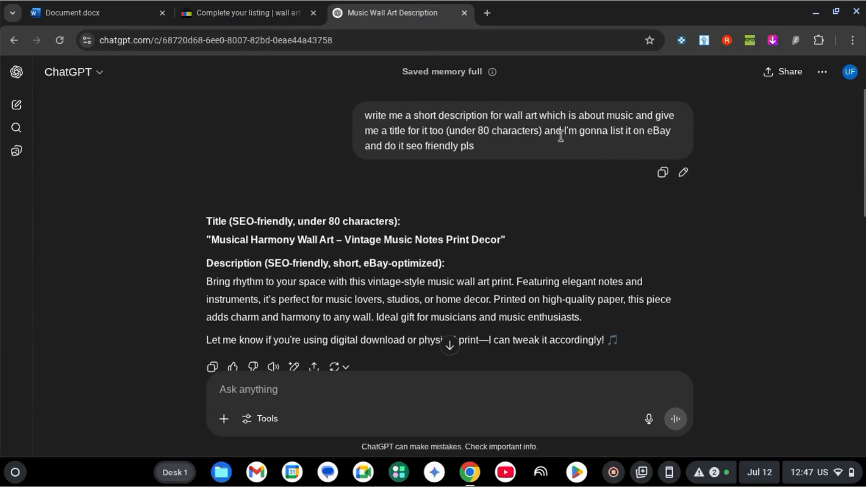
{"action": "scroll", "coordinate": [512, 137], "scroll_direction": "down", "scroll_amount": 10}
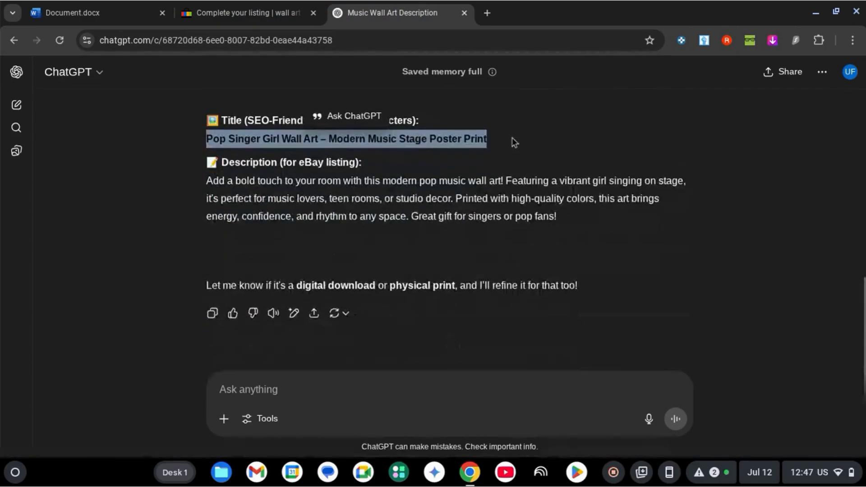
{"action": "left_click", "coordinate": [256, 6]}
{"action": "triple_click", "coordinate": [283, 275]}
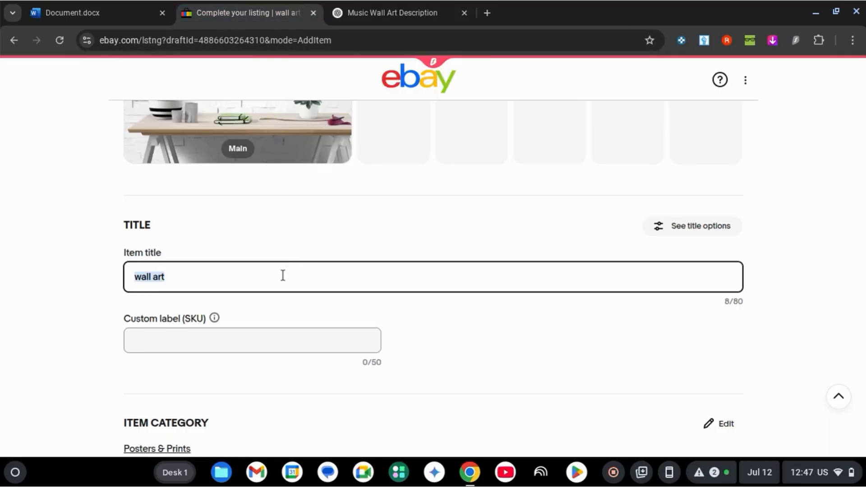
{"action": "type", "text": "Pop Singer Girl Wall Art - Modern Music Stage Poster Print"}
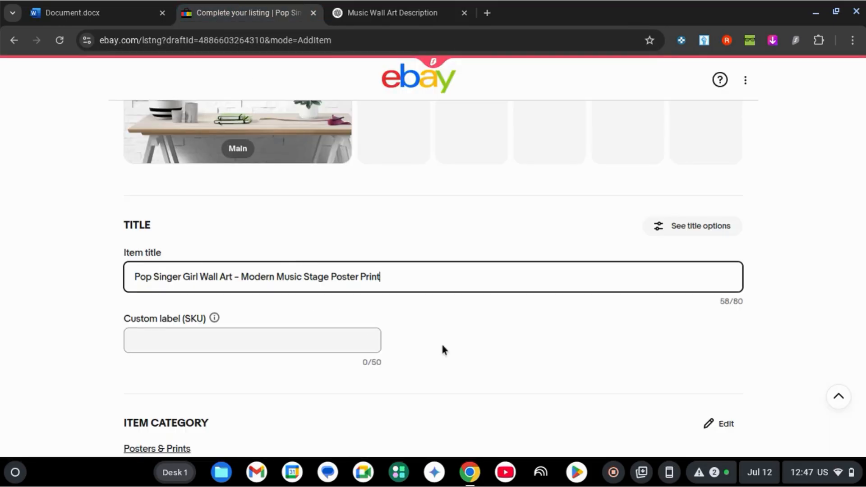
{"action": "left_click", "coordinate": [442, 348]}
Step: Apply the suggested item specifics Type: Poster and Style: Modern to the listing
{"action": "scroll", "coordinate": [440, 342], "scroll_direction": "down", "scroll_amount": 1}
{"action": "scroll", "coordinate": [294, 241], "scroll_direction": "down", "scroll_amount": 2}
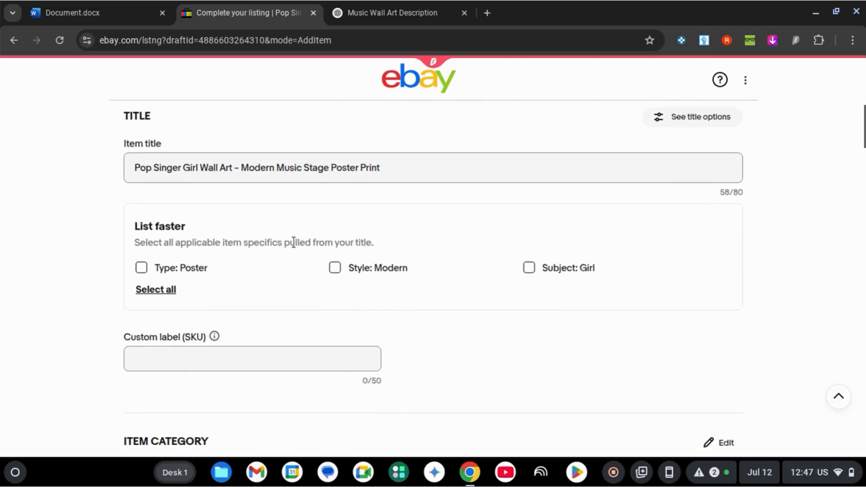
{"action": "left_click", "coordinate": [141, 267]}
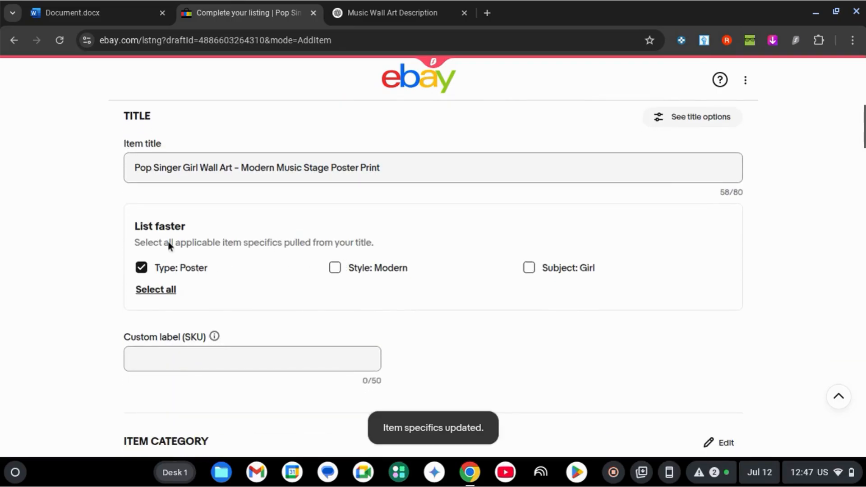
{"action": "left_click", "coordinate": [335, 268]}
{"action": "scroll", "coordinate": [639, 286], "scroll_direction": "down", "scroll_amount": 3}
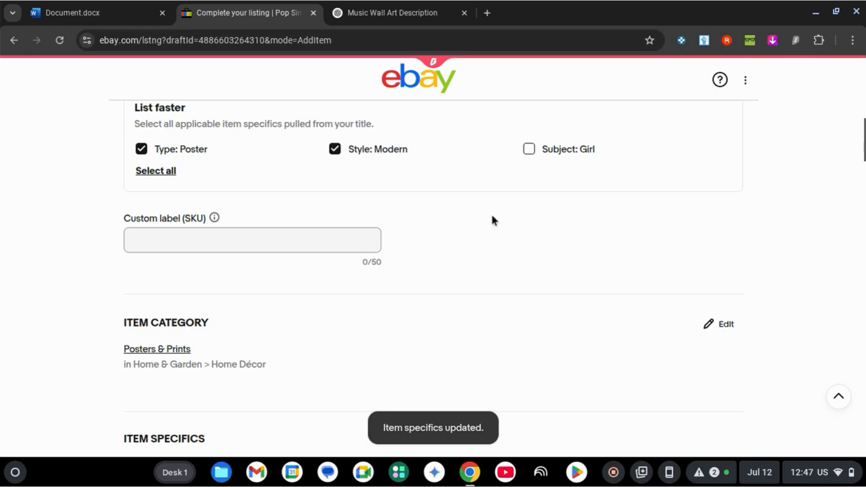
Step: Set the listing's custom label (SKU) to T-GHQ098-JKM
{"action": "scroll", "coordinate": [648, 228], "scroll_direction": "up", "scroll_amount": 10}
{"action": "scroll", "coordinate": [432, 290], "scroll_direction": "down", "scroll_amount": 3}
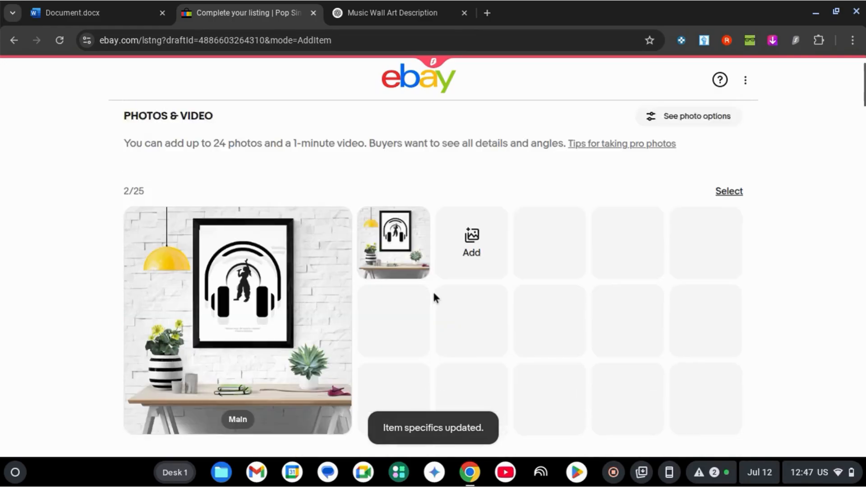
{"action": "scroll", "coordinate": [756, 270], "scroll_direction": "down", "scroll_amount": 8}
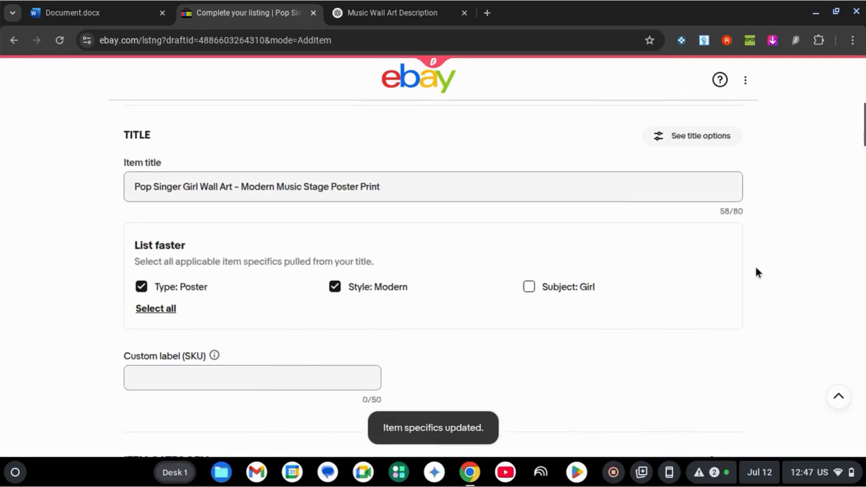
{"action": "scroll", "coordinate": [395, 395], "scroll_direction": "down", "scroll_amount": 1}
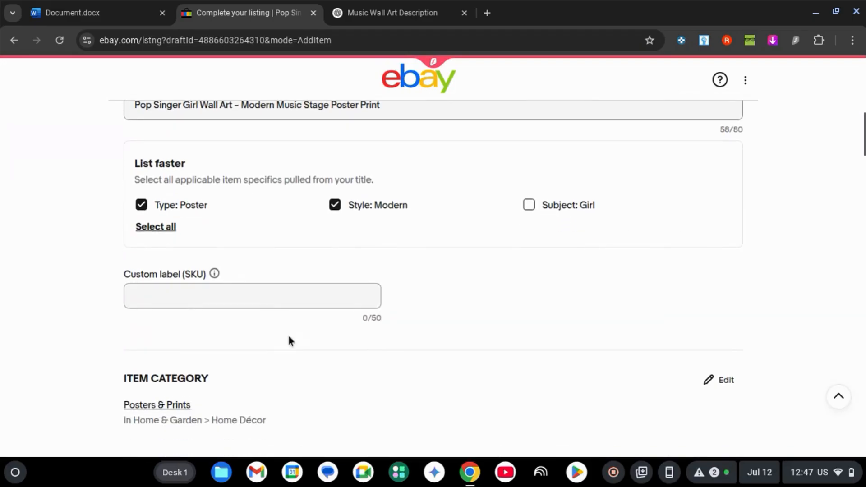
{"action": "left_click", "coordinate": [244, 296]}
{"action": "type", "text": "T-"}
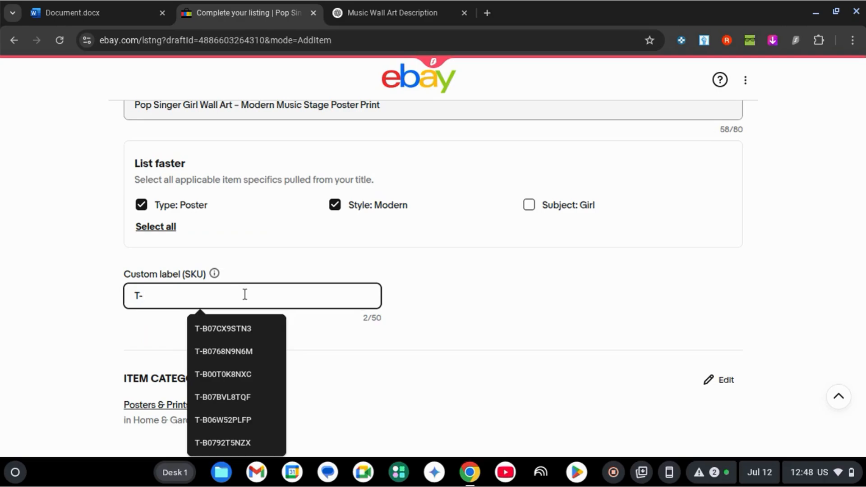
{"action": "type", "text": "GH"}
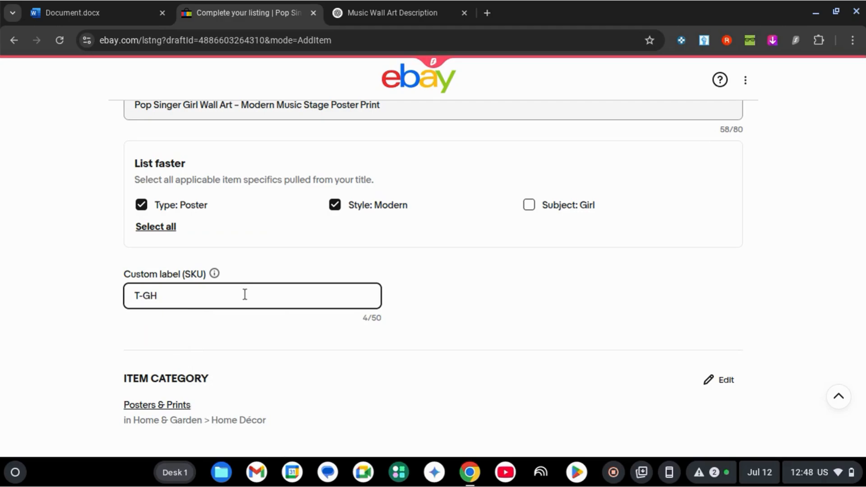
{"action": "type", "text": "Q098-JKM"}
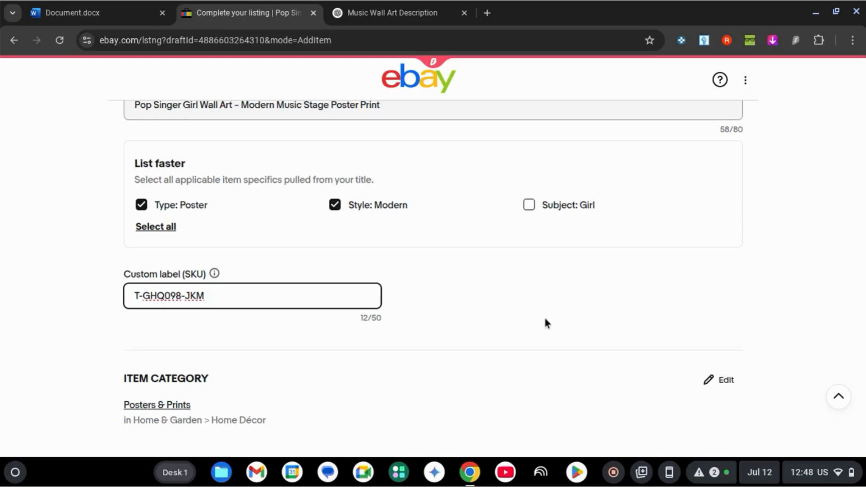
{"action": "left_click", "coordinate": [546, 323]}
{"action": "scroll", "coordinate": [497, 303], "scroll_direction": "down", "scroll_amount": 6}
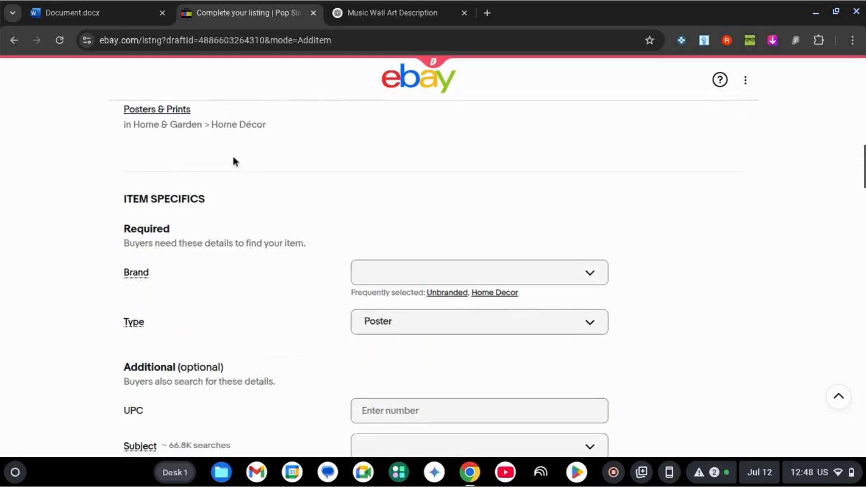
{"action": "scroll", "coordinate": [160, 160], "scroll_direction": "up", "scroll_amount": 1}
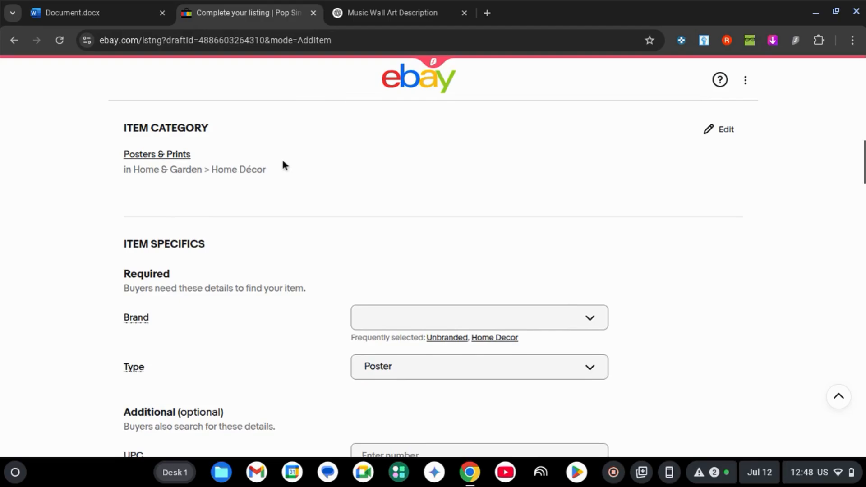
{"action": "scroll", "coordinate": [250, 203], "scroll_direction": "down", "scroll_amount": 2}
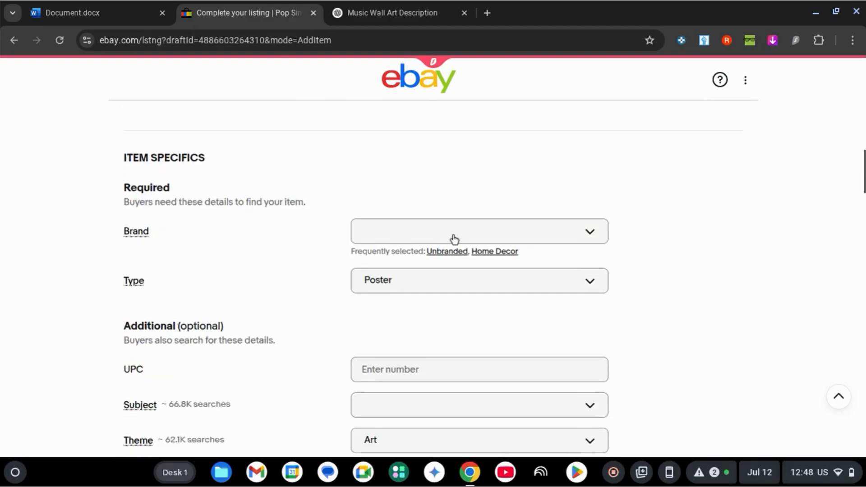
Step: Set the required Brand item specific to Unbranded
{"action": "left_click", "coordinate": [444, 251]}
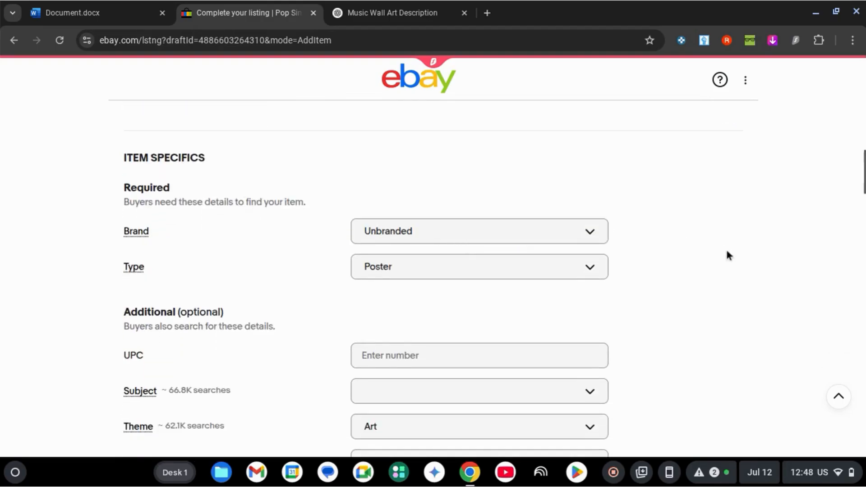
{"action": "scroll", "coordinate": [727, 253], "scroll_direction": "down", "scroll_amount": 2}
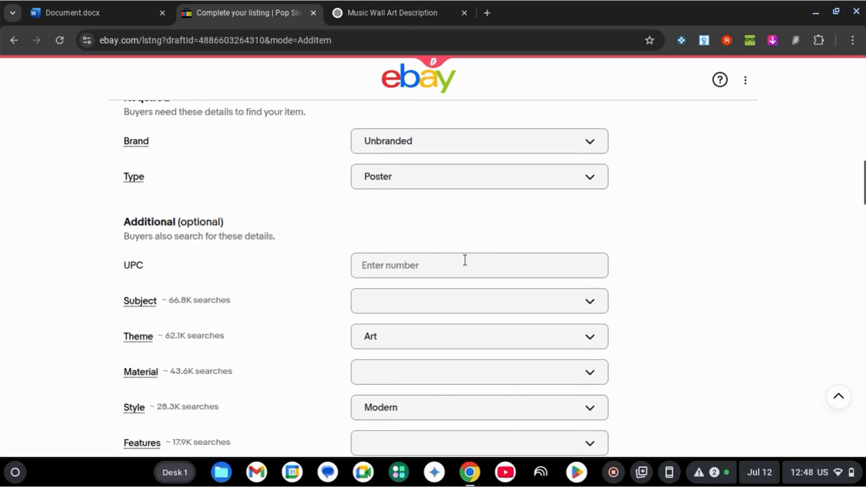
{"action": "left_click", "coordinate": [464, 261]}
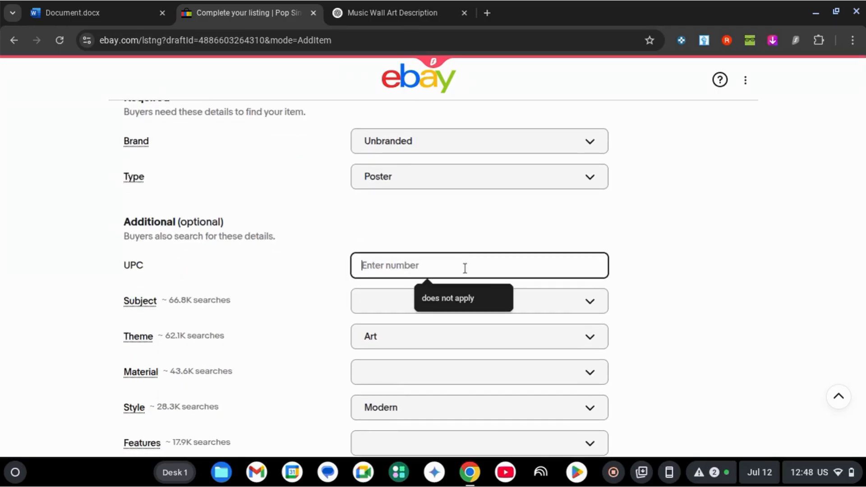
{"action": "left_click", "coordinate": [623, 282]}
{"action": "scroll", "coordinate": [623, 282], "scroll_direction": "down", "scroll_amount": 1}
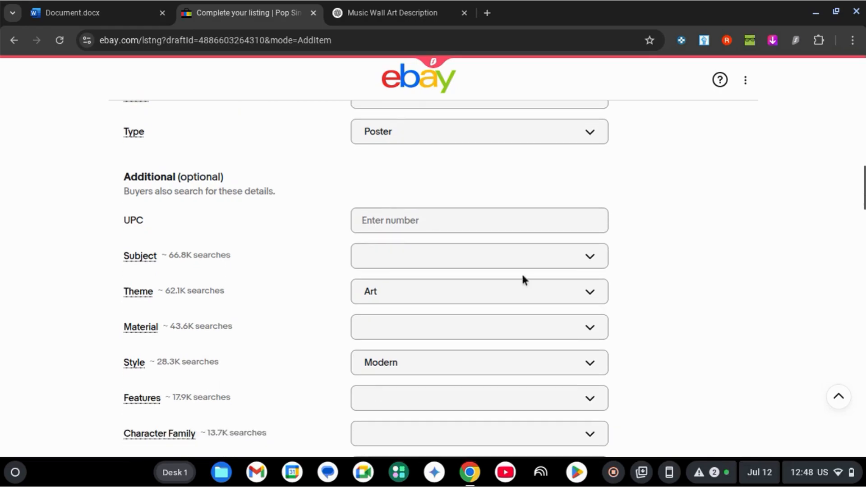
Step: Browse the choices offered for the optional Subject item specific
{"action": "left_click", "coordinate": [402, 262]}
{"action": "scroll", "coordinate": [436, 324], "scroll_direction": "down", "scroll_amount": 2}
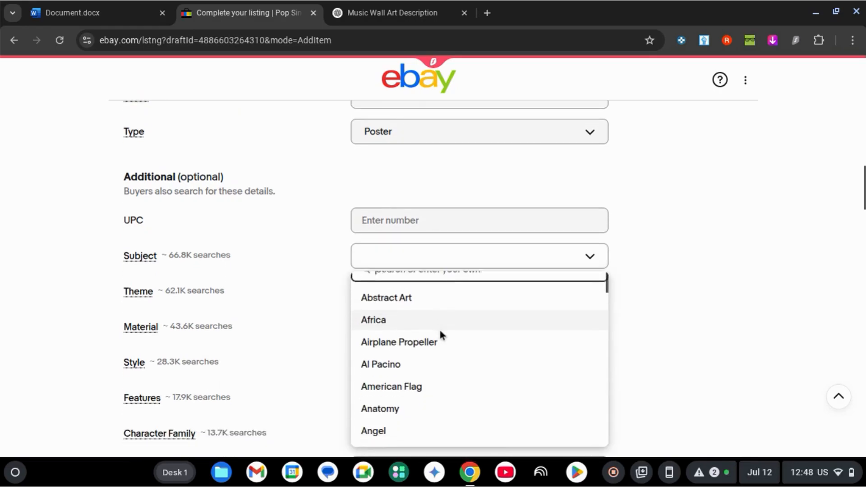
{"action": "scroll", "coordinate": [437, 324], "scroll_direction": "up", "scroll_amount": 2}
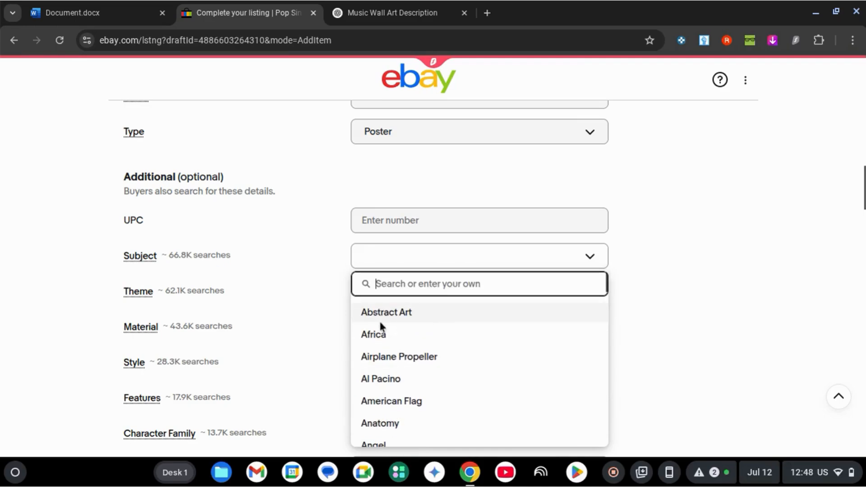
{"action": "scroll", "coordinate": [485, 323], "scroll_direction": "down", "scroll_amount": 5}
{"action": "scroll", "coordinate": [486, 331], "scroll_direction": "down", "scroll_amount": 3}
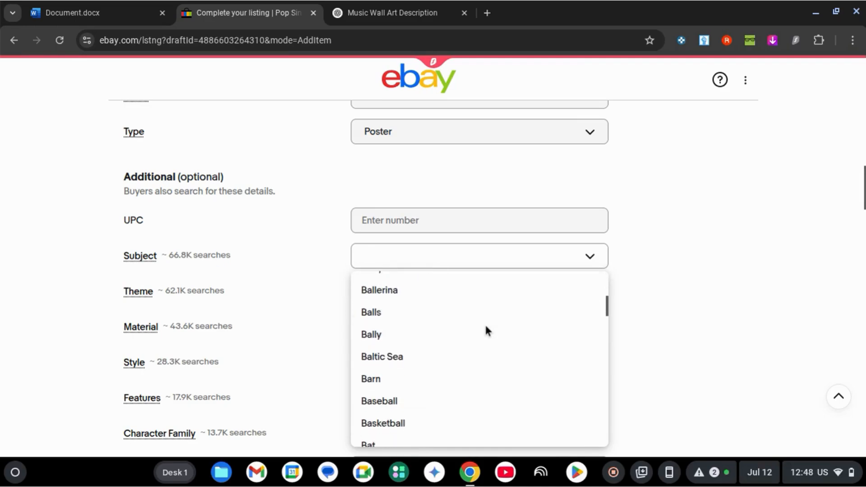
{"action": "left_click", "coordinate": [662, 289]}
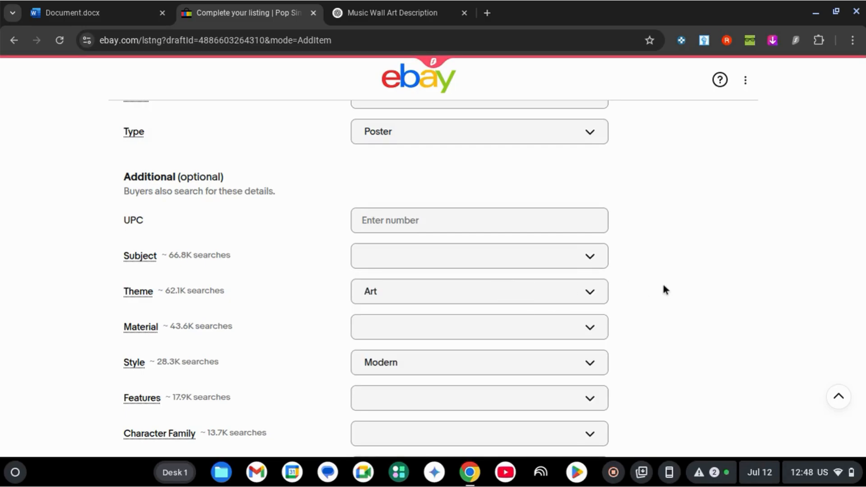
Step: Look through the remaining optional item specifics and examine the choices offered for Features
{"action": "scroll", "coordinate": [662, 286], "scroll_direction": "down", "scroll_amount": 1}
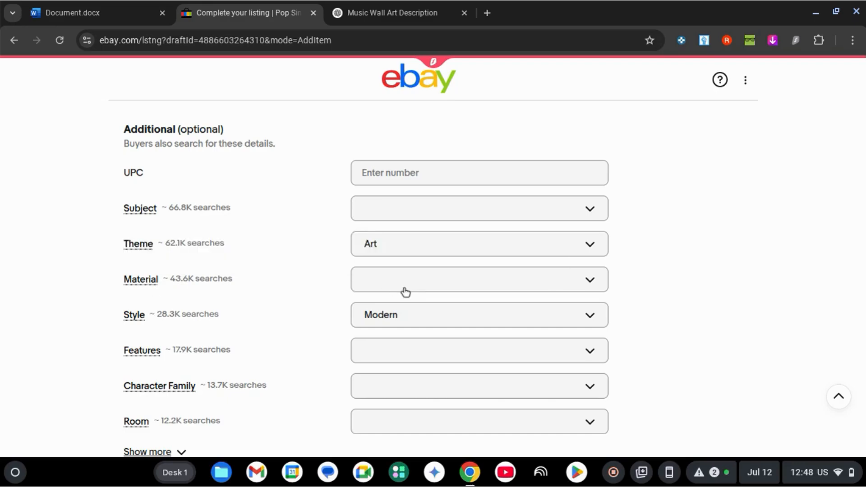
{"action": "scroll", "coordinate": [405, 292], "scroll_direction": "down", "scroll_amount": 1}
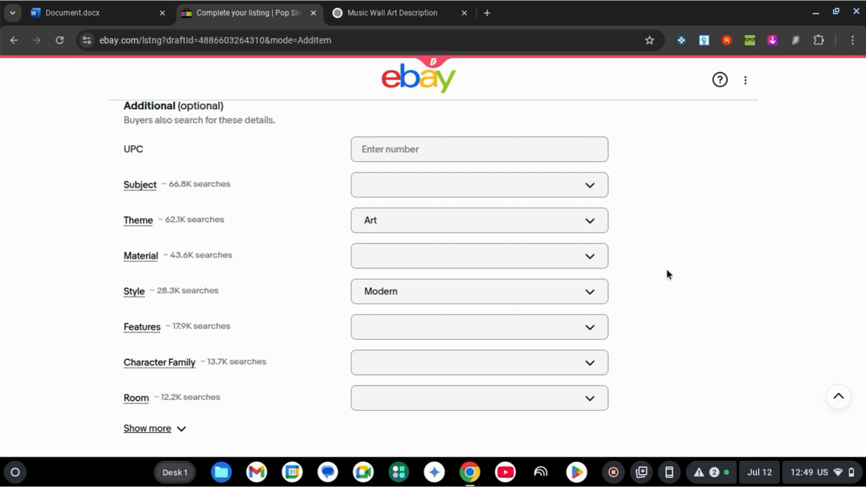
{"action": "left_click", "coordinate": [565, 269]}
{"action": "left_click", "coordinate": [748, 245]}
{"action": "scroll", "coordinate": [749, 244], "scroll_direction": "down", "scroll_amount": 1}
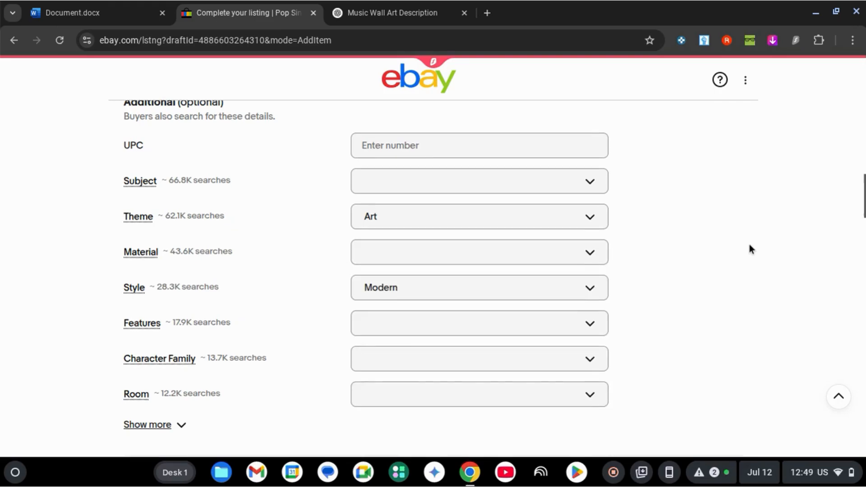
{"action": "left_click", "coordinate": [566, 297]}
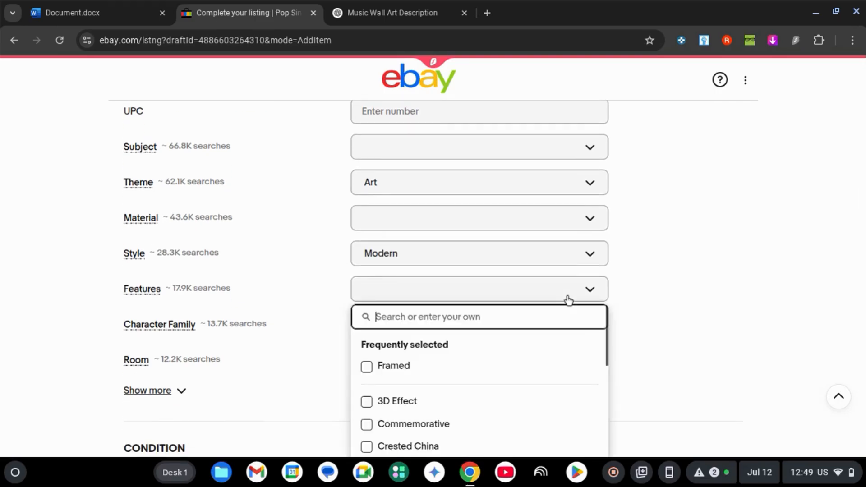
{"action": "scroll", "coordinate": [539, 360], "scroll_direction": "down", "scroll_amount": 3}
{"action": "scroll", "coordinate": [540, 361], "scroll_direction": "up", "scroll_amount": 3}
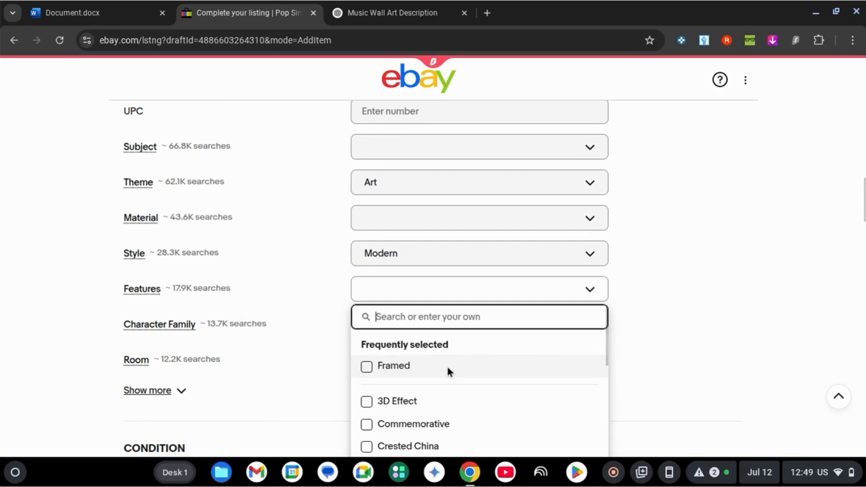
{"action": "scroll", "coordinate": [448, 369], "scroll_direction": "down", "scroll_amount": 8}
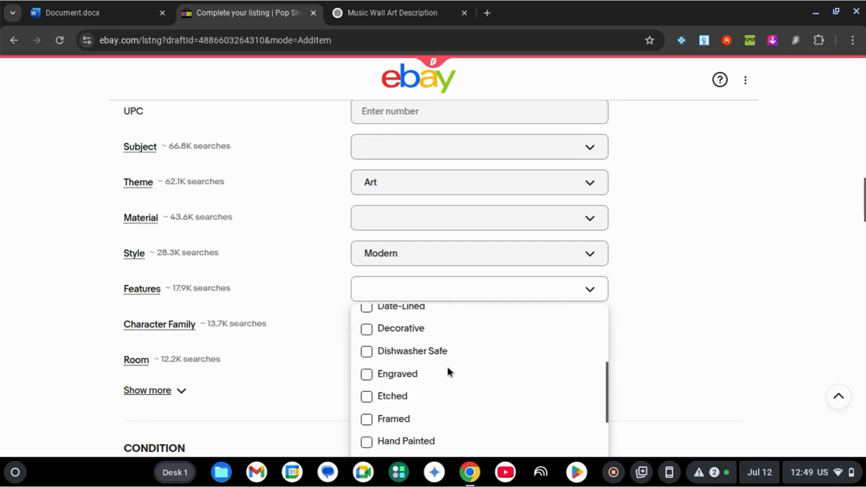
{"action": "scroll", "coordinate": [446, 367], "scroll_direction": "down", "scroll_amount": 2}
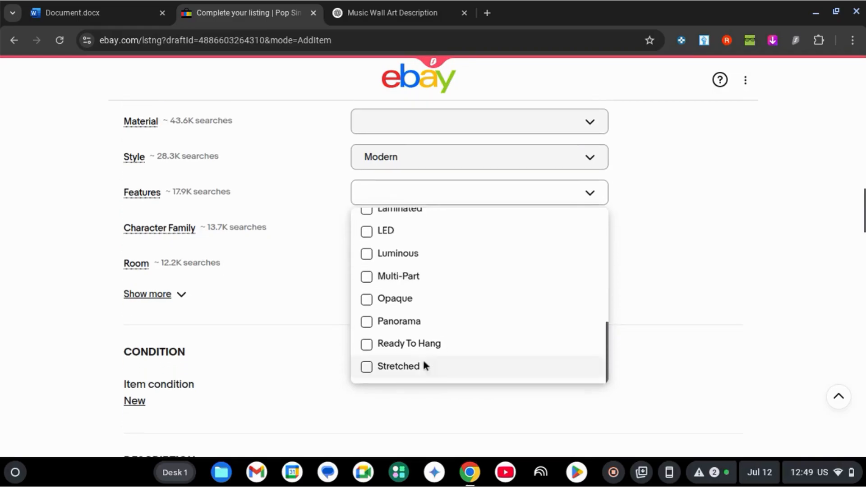
{"action": "scroll", "coordinate": [427, 303], "scroll_direction": "up", "scroll_amount": 10}
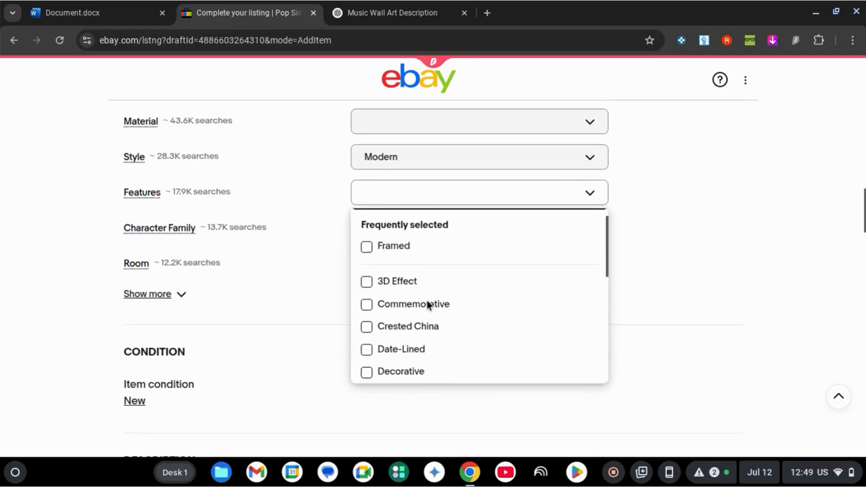
{"action": "left_click", "coordinate": [406, 193]}
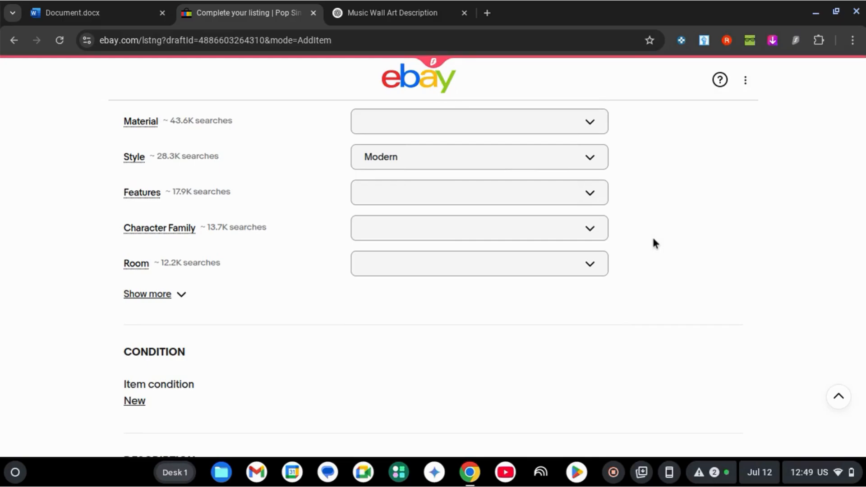
Step: Expand the full set of optional item specifics and examine them, including the form for adding a custom item specific
{"action": "left_click", "coordinate": [179, 300]}
{"action": "scroll", "coordinate": [391, 361], "scroll_direction": "down", "scroll_amount": 3}
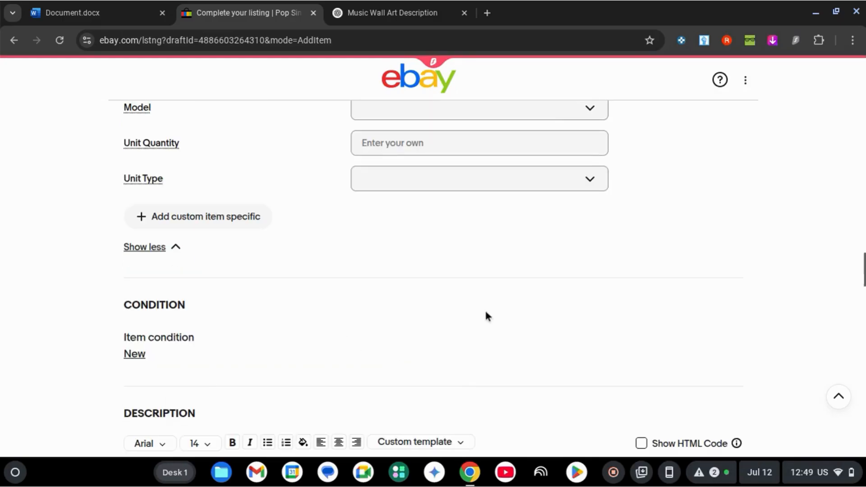
{"action": "scroll", "coordinate": [486, 315], "scroll_direction": "up", "scroll_amount": 7}
{"action": "scroll", "coordinate": [367, 328], "scroll_direction": "down", "scroll_amount": 3}
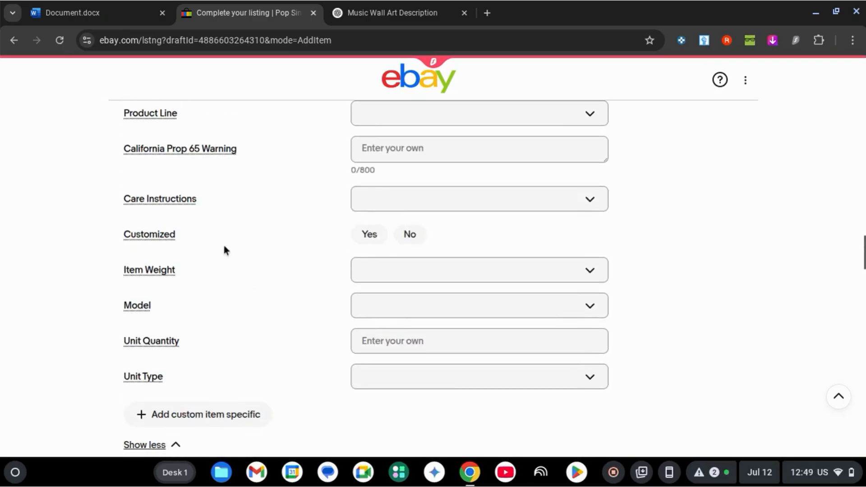
{"action": "scroll", "coordinate": [226, 253], "scroll_direction": "down", "scroll_amount": 3}
{"action": "left_click", "coordinate": [208, 276]}
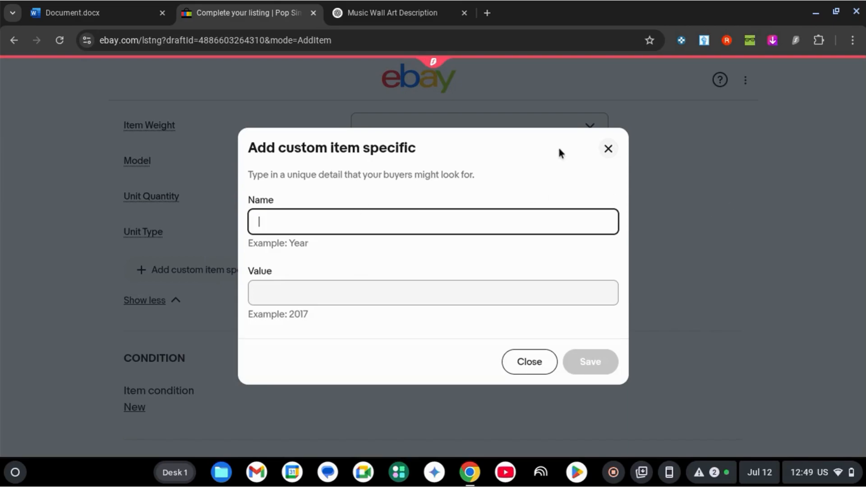
{"action": "left_click", "coordinate": [607, 150]}
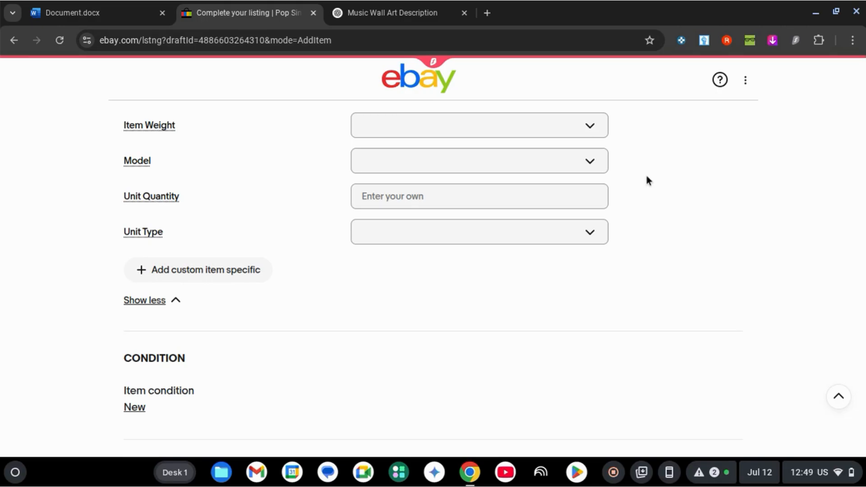
{"action": "scroll", "coordinate": [646, 179], "scroll_direction": "up", "scroll_amount": 5}
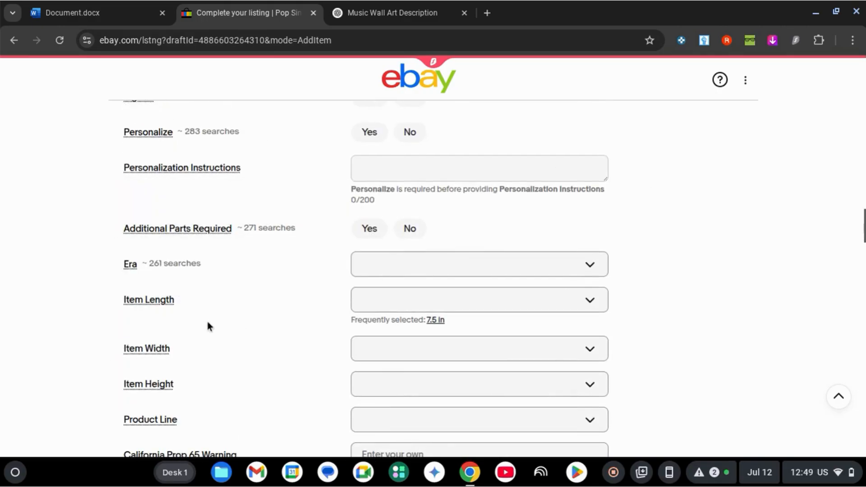
{"action": "scroll", "coordinate": [207, 318], "scroll_direction": "down", "scroll_amount": 8}
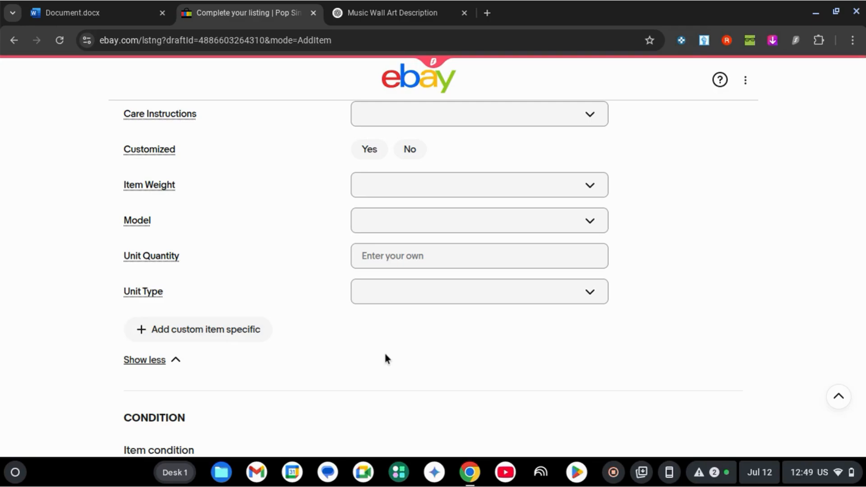
Step: Switch to the ChatGPT conversation and copy the suggested eBay description paragraph beginning "Add a bold touch to your room"
{"action": "scroll", "coordinate": [750, 249], "scroll_direction": "down", "scroll_amount": 3}
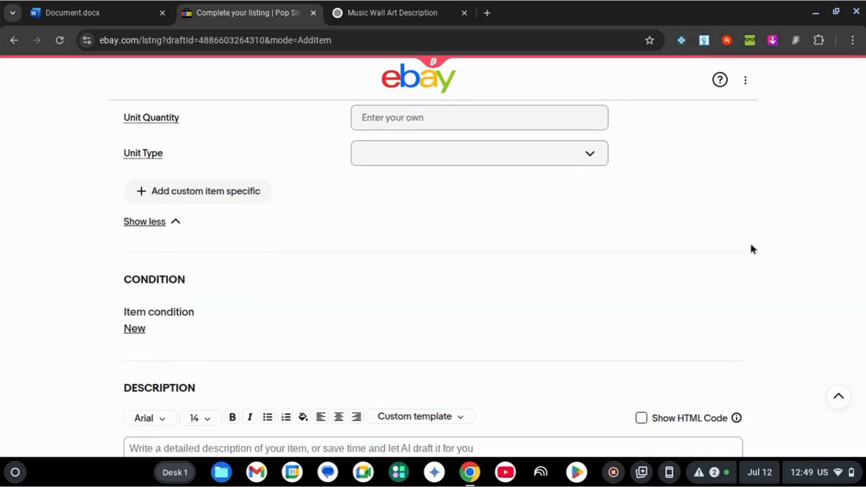
{"action": "scroll", "coordinate": [751, 249], "scroll_direction": "down", "scroll_amount": 1}
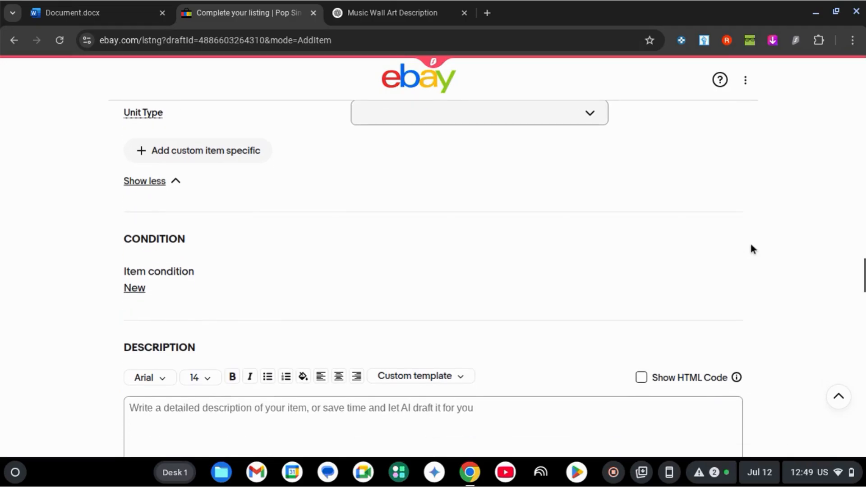
{"action": "scroll", "coordinate": [523, 244], "scroll_direction": "down", "scroll_amount": 3}
{"action": "scroll", "coordinate": [406, 287], "scroll_direction": "down", "scroll_amount": 1}
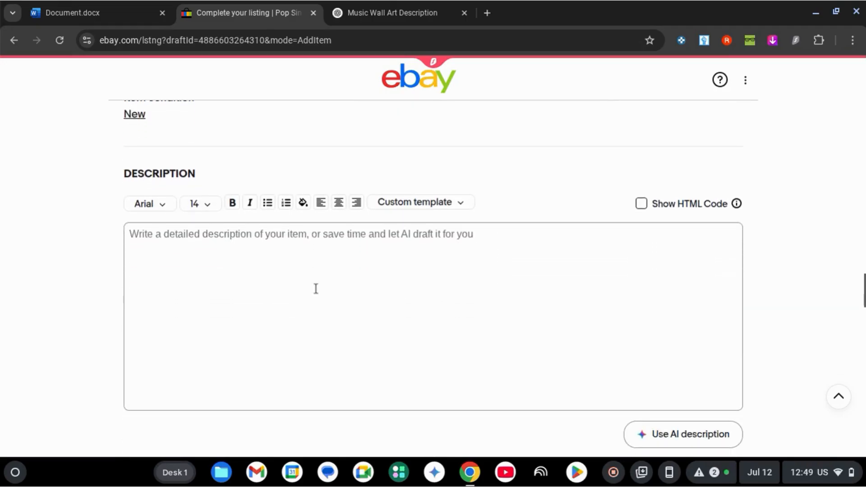
{"action": "scroll", "coordinate": [275, 296], "scroll_direction": "up", "scroll_amount": 1}
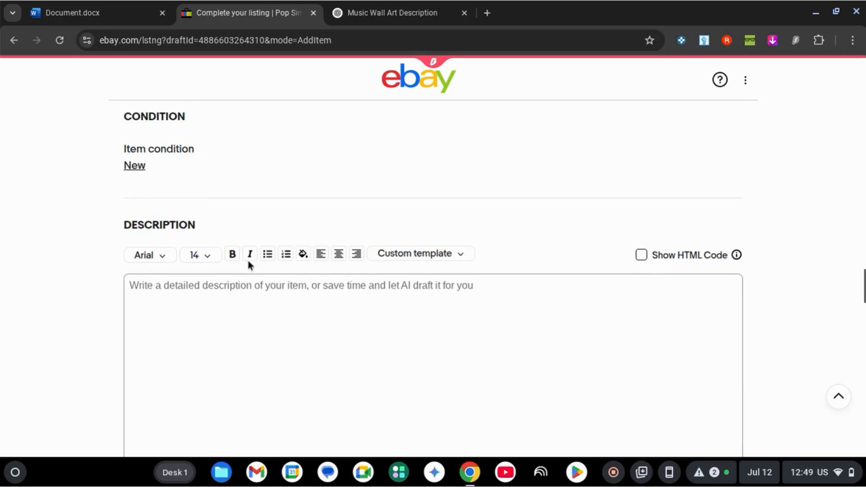
{"action": "left_click", "coordinate": [228, 346]}
{"action": "left_click", "coordinate": [351, 10]}
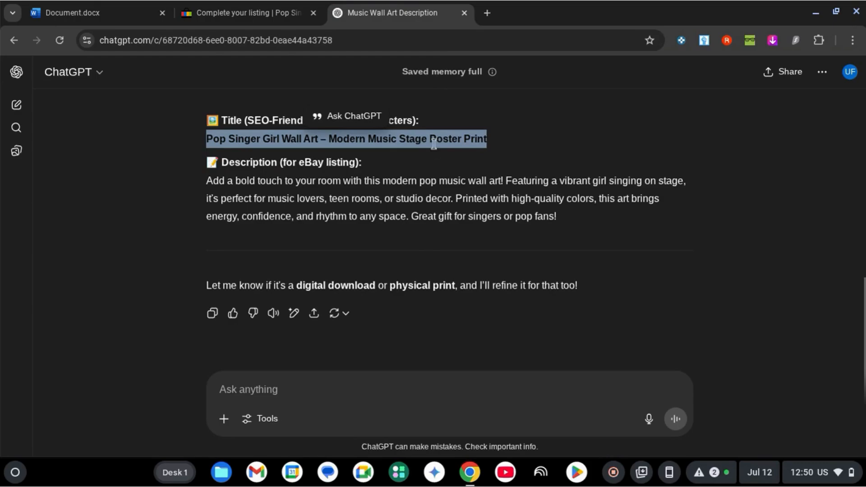
{"action": "left_click_drag", "start_coordinate": [561, 221], "coordinate": [202, 178]}
{"action": "key", "text": "ctrl+c"}
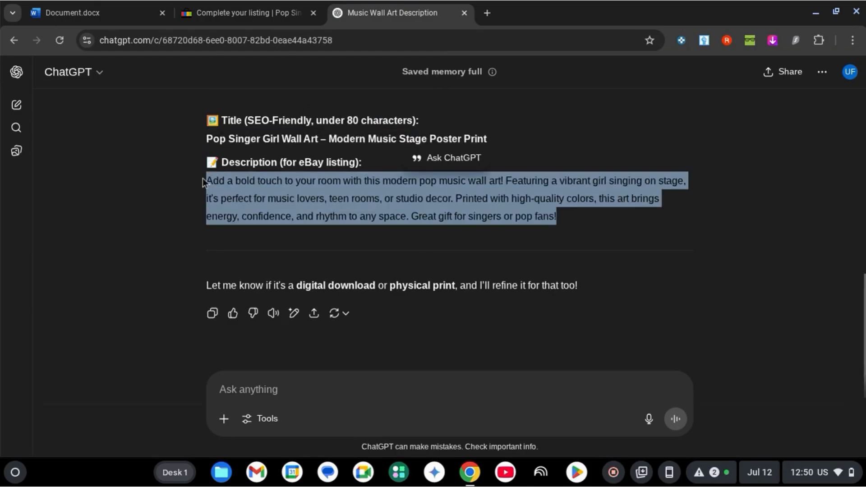
Step: Return to the eBay listing and paste the copied pop music wall art paragraph into the item description
{"action": "left_click", "coordinate": [273, 10]}
{"action": "left_click", "coordinate": [320, 305]}
{"action": "key", "text": "ctrl+v"}
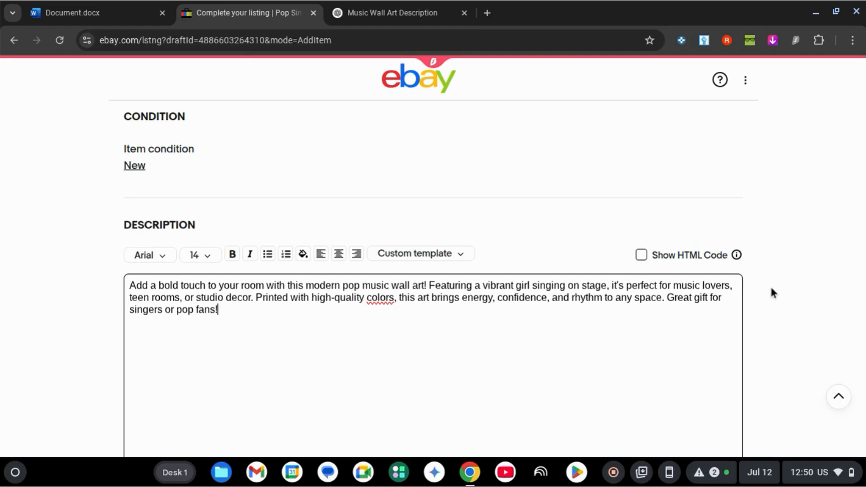
{"action": "scroll", "coordinate": [771, 293], "scroll_direction": "down", "scroll_amount": 1}
{"action": "scroll", "coordinate": [771, 293], "scroll_direction": "down", "scroll_amount": 1}
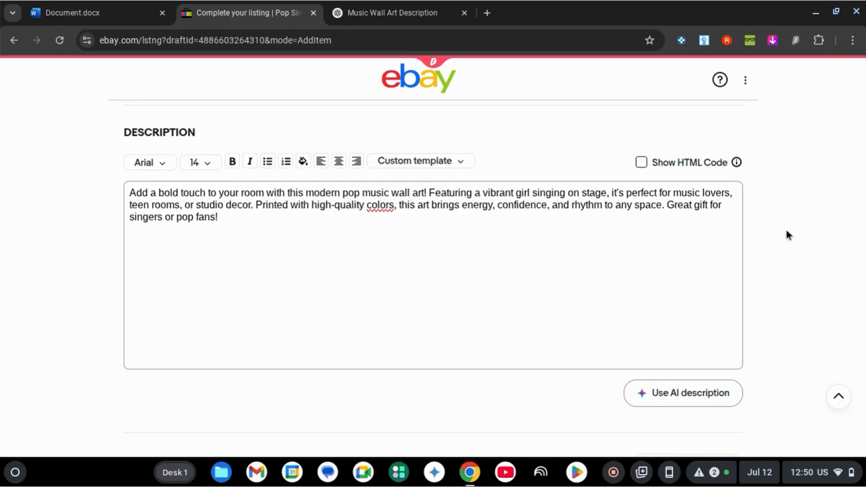
Step: Recheck the suggested description in ChatGPT, return to the eBay listing and view its pricing section
{"action": "left_click", "coordinate": [248, 224]}
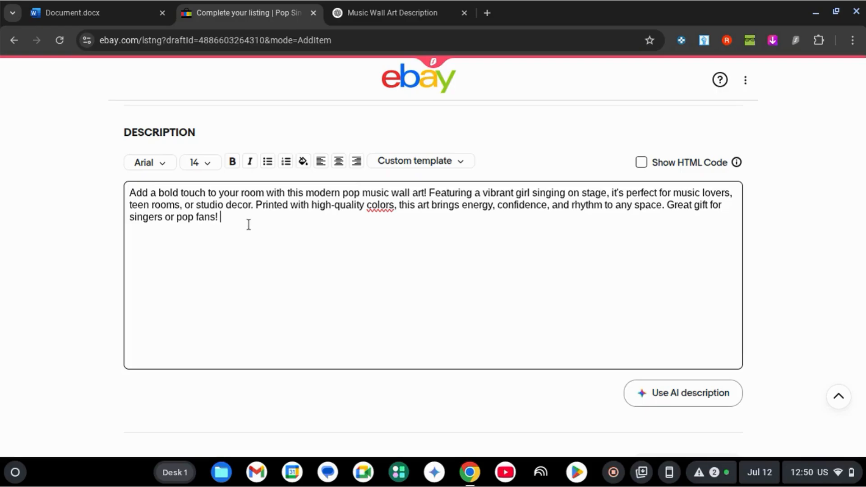
{"action": "left_click", "coordinate": [422, 5]}
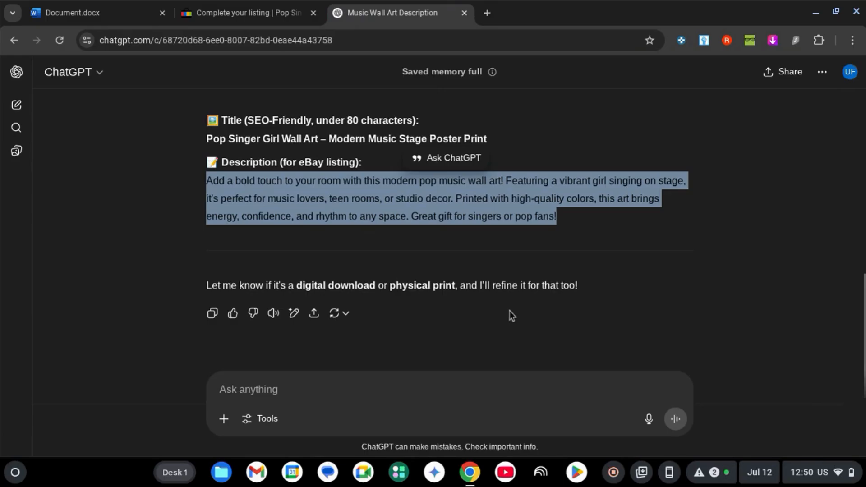
{"action": "left_click", "coordinate": [250, 5]}
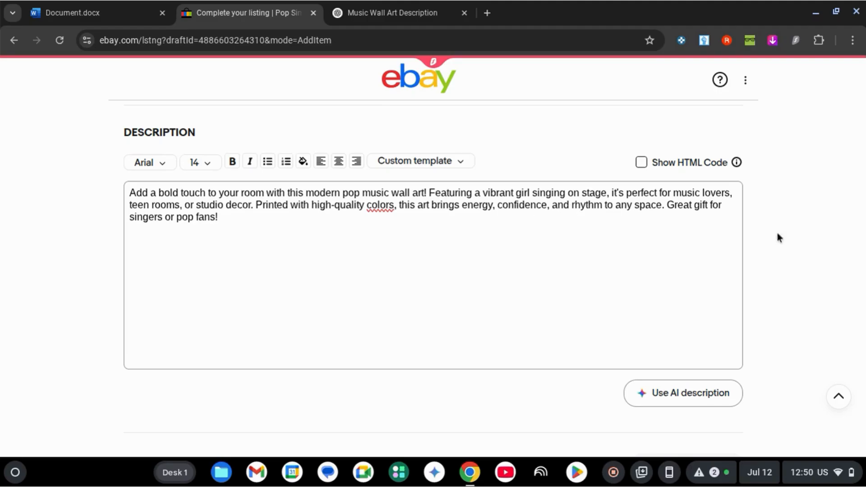
{"action": "scroll", "coordinate": [756, 232], "scroll_direction": "down", "scroll_amount": 9}
{"action": "scroll", "coordinate": [755, 232], "scroll_direction": "up", "scroll_amount": 4}
{"action": "scroll", "coordinate": [755, 233], "scroll_direction": "down", "scroll_amount": 1}
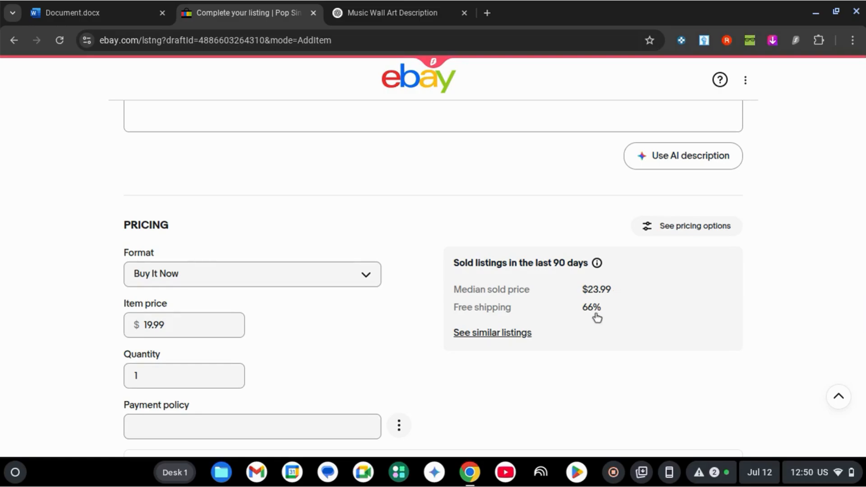
Step: Set the quantity of the poster listing to 50 in the pricing section
{"action": "scroll", "coordinate": [597, 318], "scroll_direction": "up", "scroll_amount": 15}
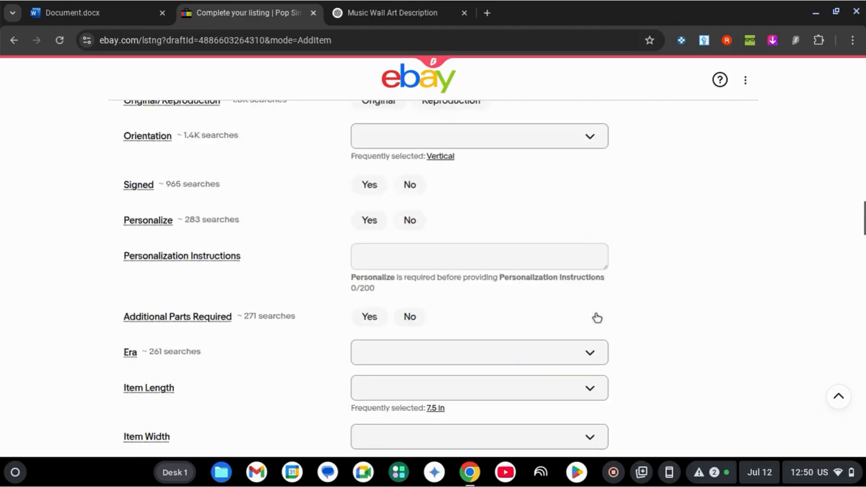
{"action": "scroll", "coordinate": [597, 318], "scroll_direction": "down", "scroll_amount": 8}
{"action": "scroll", "coordinate": [597, 318], "scroll_direction": "down", "scroll_amount": 12}
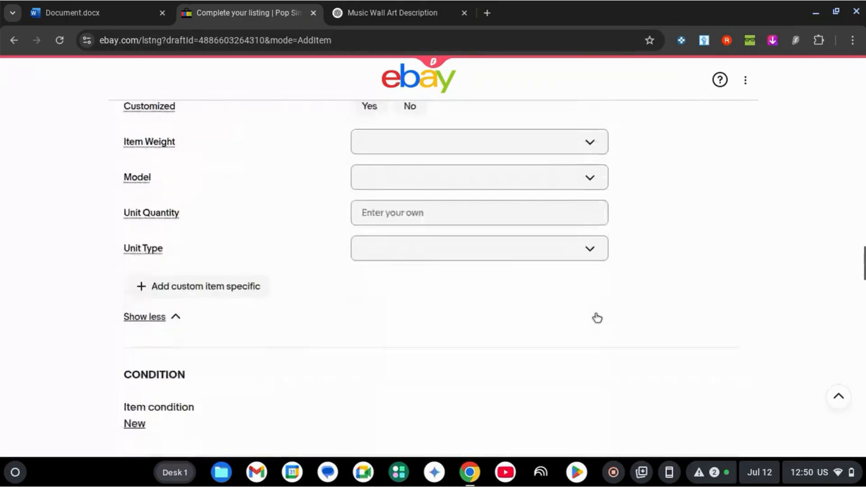
{"action": "scroll", "coordinate": [597, 318], "scroll_direction": "up", "scroll_amount": 3}
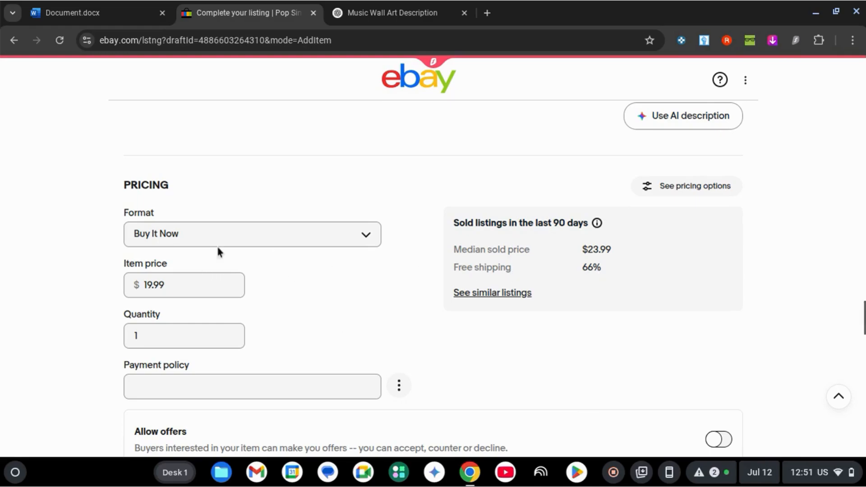
{"action": "left_click", "coordinate": [169, 282]}
{"action": "double_click", "coordinate": [168, 282]}
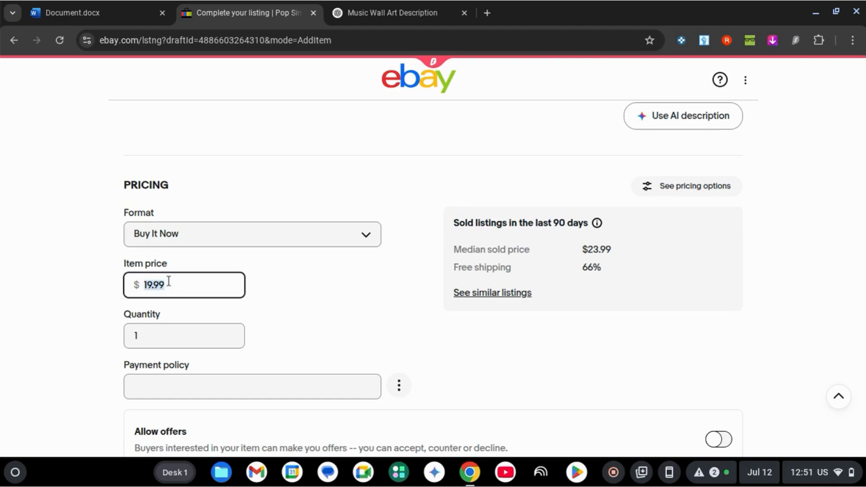
{"action": "left_click", "coordinate": [168, 281]}
{"action": "double_click", "coordinate": [169, 281]}
{"action": "left_click", "coordinate": [172, 336]}
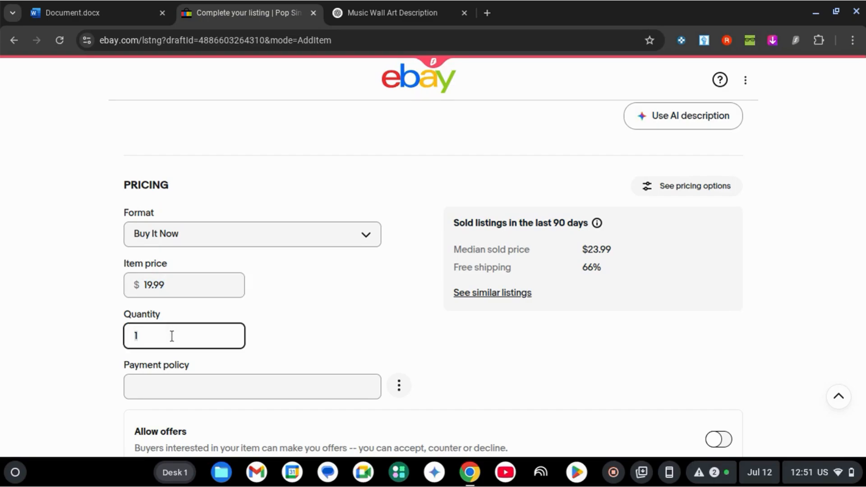
{"action": "type", "text": "50"}
{"action": "left_click", "coordinate": [300, 341]}
Step: Look over the shipping and preferences sections, and check which payment policies are available without choosing one
{"action": "scroll", "coordinate": [440, 371], "scroll_direction": "down", "scroll_amount": 12}
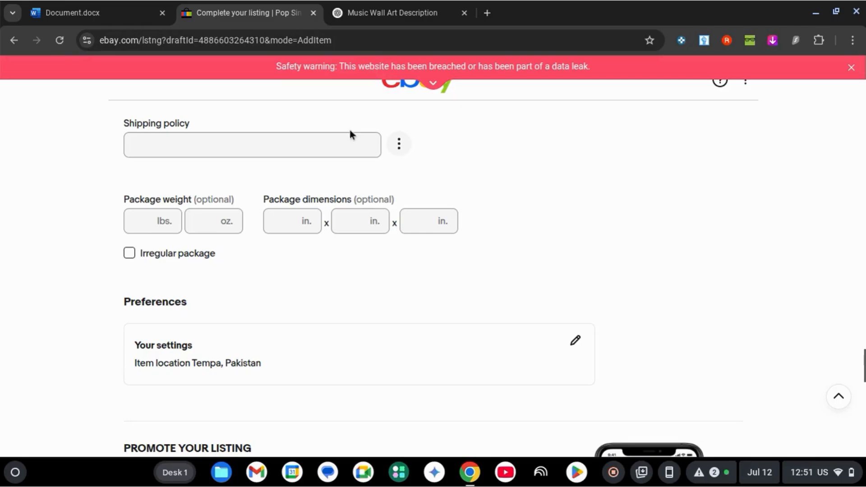
{"action": "scroll", "coordinate": [548, 167], "scroll_direction": "up", "scroll_amount": 1}
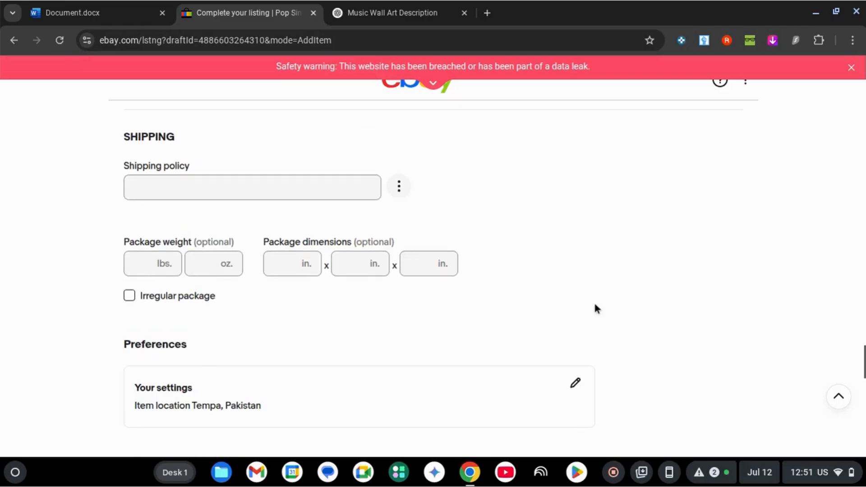
{"action": "scroll", "coordinate": [595, 308], "scroll_direction": "up", "scroll_amount": 4}
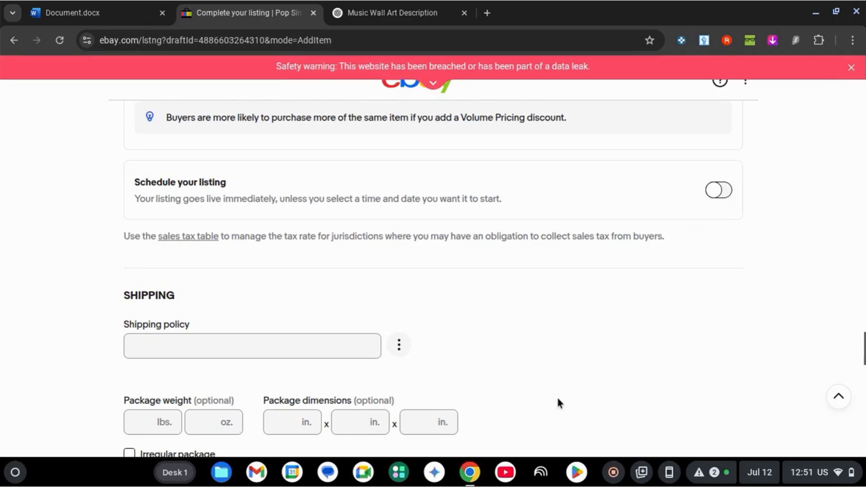
{"action": "scroll", "coordinate": [559, 402], "scroll_direction": "down", "scroll_amount": 3}
{"action": "scroll", "coordinate": [558, 401], "scroll_direction": "down", "scroll_amount": 3}
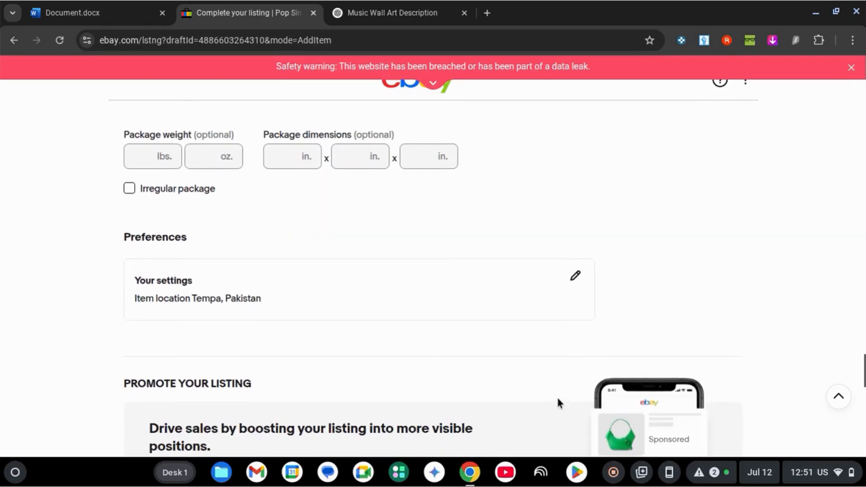
{"action": "scroll", "coordinate": [558, 401], "scroll_direction": "up", "scroll_amount": 10}
{"action": "scroll", "coordinate": [559, 402], "scroll_direction": "up", "scroll_amount": 8}
{"action": "scroll", "coordinate": [559, 401], "scroll_direction": "down", "scroll_amount": 5}
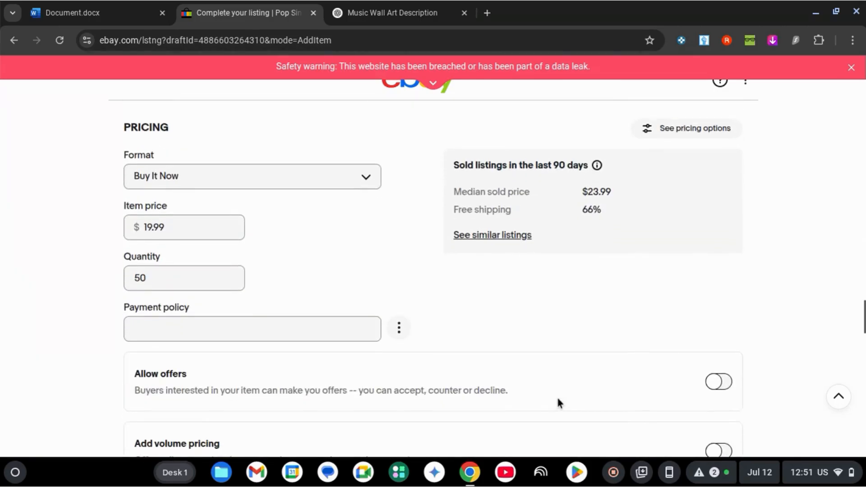
{"action": "left_click", "coordinate": [229, 326]}
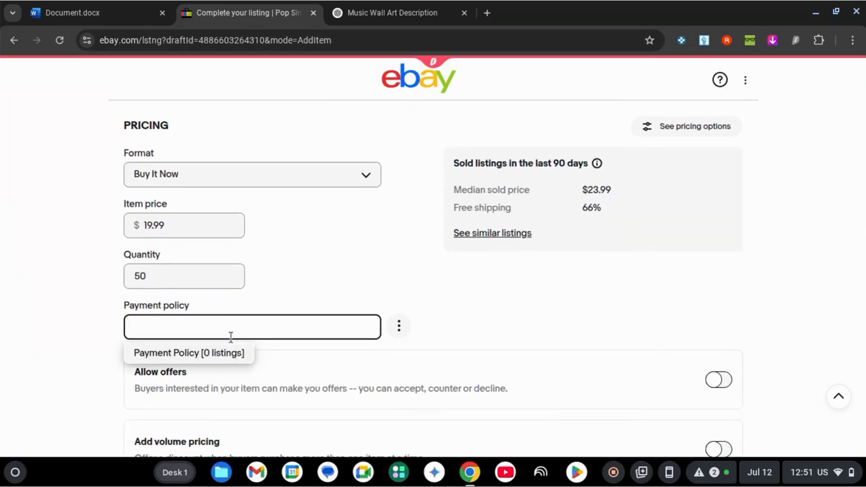
{"action": "left_click", "coordinate": [460, 322]}
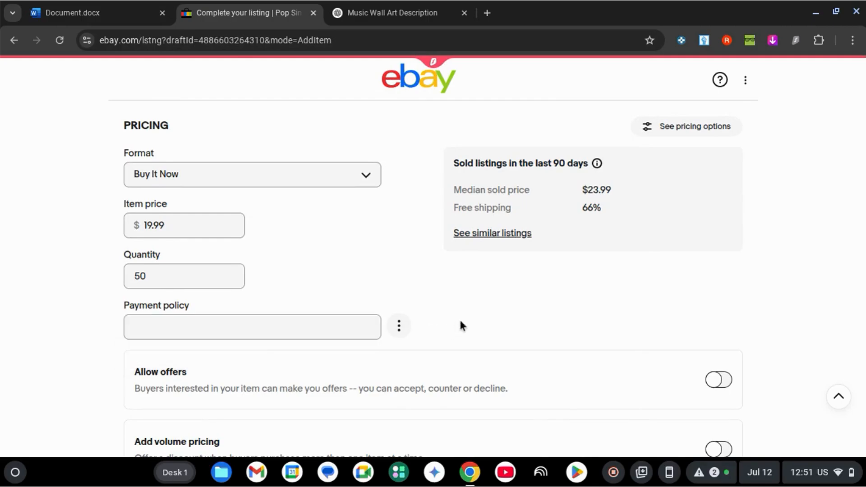
Step: Examine the offer and volume pricing options, the shipping package fields, and the General and Priority promotion options
{"action": "scroll", "coordinate": [459, 318], "scroll_direction": "down", "scroll_amount": 1}
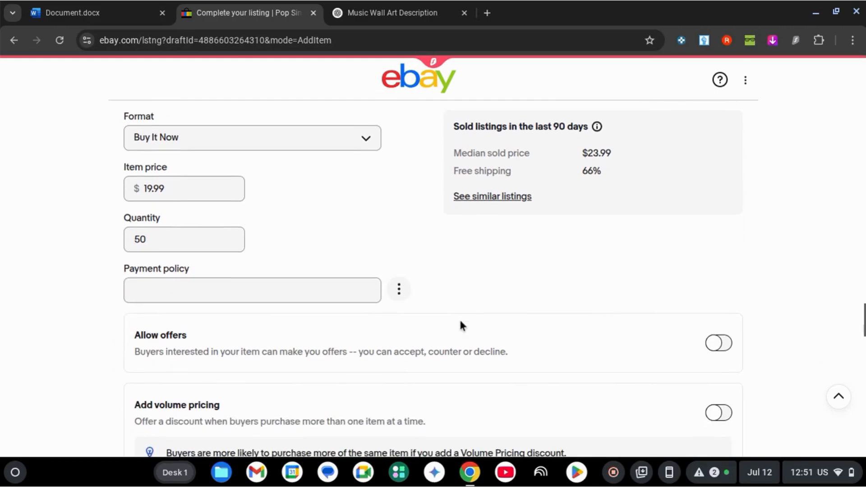
{"action": "scroll", "coordinate": [481, 286], "scroll_direction": "down", "scroll_amount": 5}
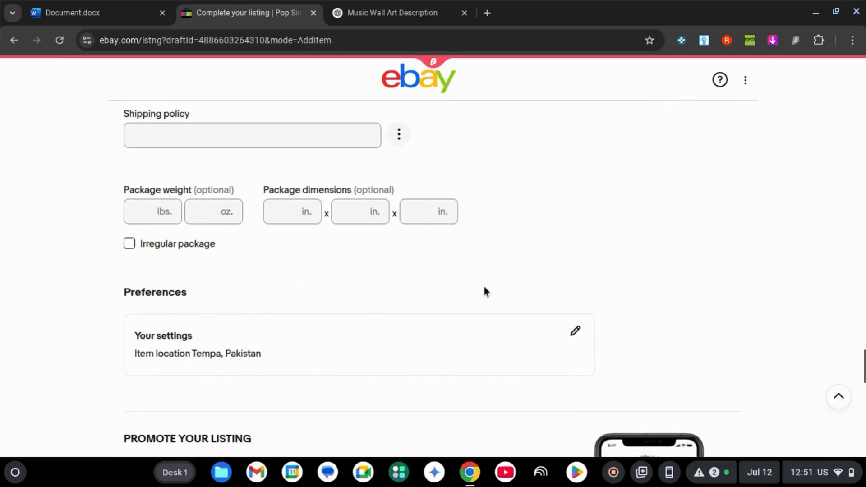
{"action": "scroll", "coordinate": [485, 289], "scroll_direction": "up", "scroll_amount": 3}
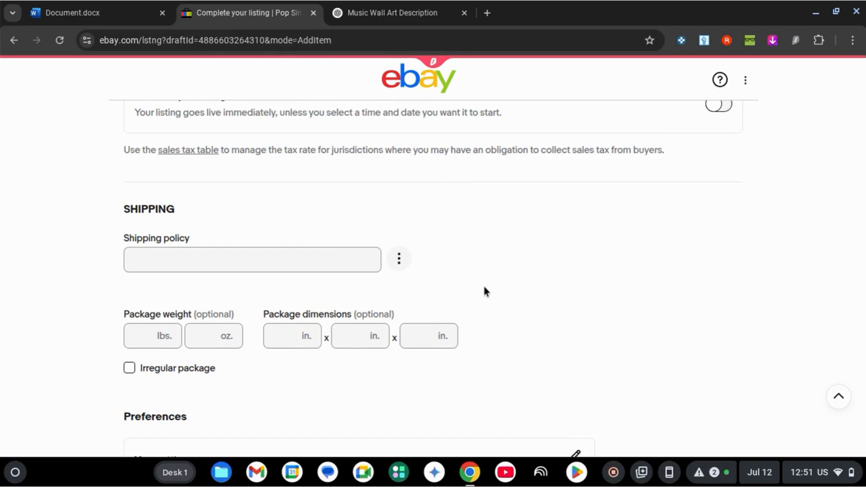
{"action": "scroll", "coordinate": [485, 291], "scroll_direction": "down", "scroll_amount": 2}
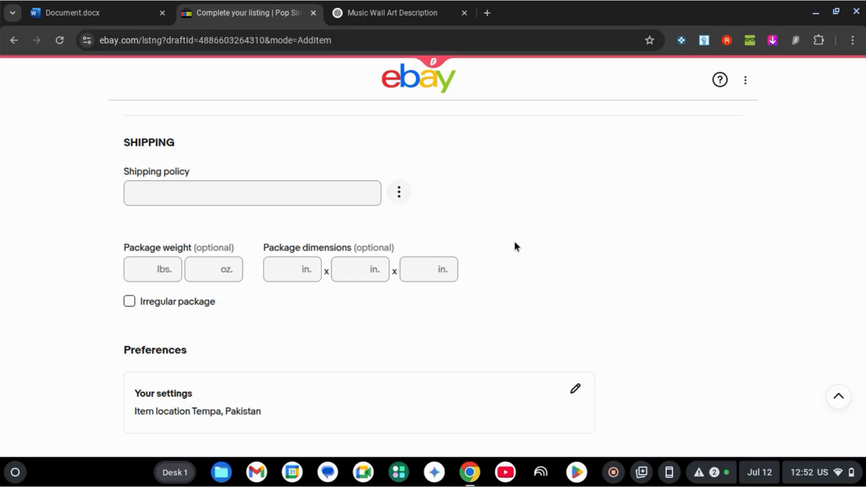
{"action": "left_click", "coordinate": [279, 271]}
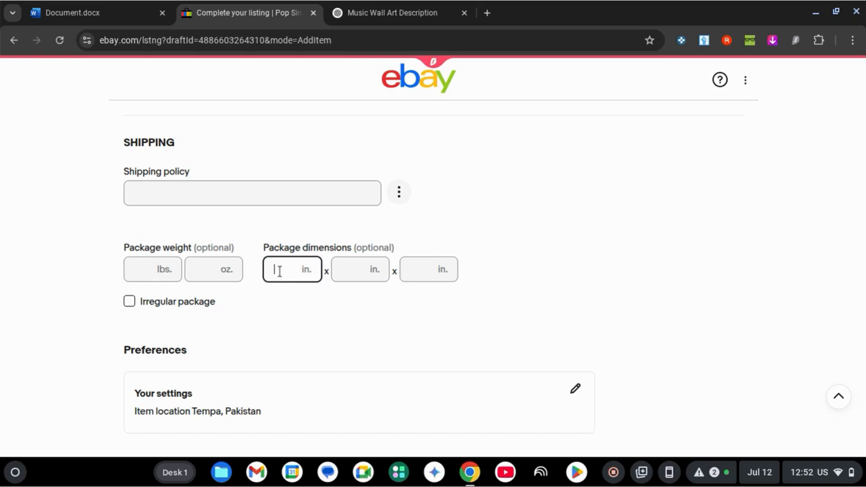
{"action": "left_click", "coordinate": [590, 251]}
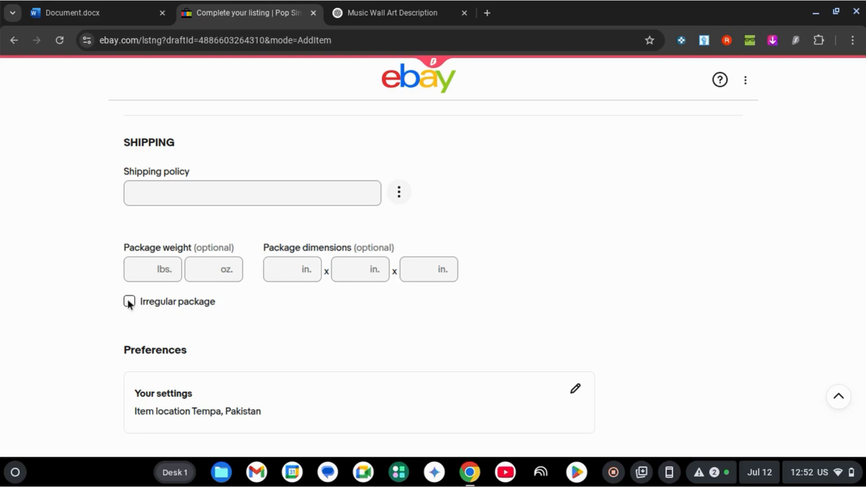
{"action": "scroll", "coordinate": [562, 230], "scroll_direction": "down", "scroll_amount": 20}
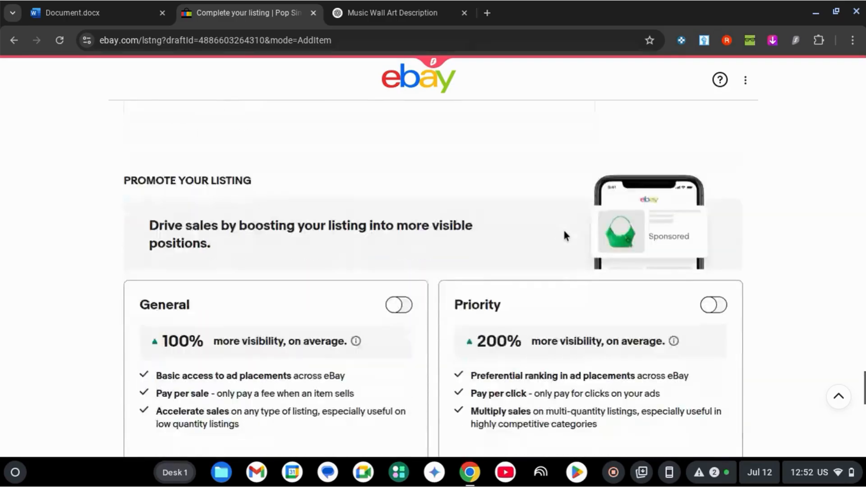
{"action": "scroll", "coordinate": [248, 216], "scroll_direction": "up", "scroll_amount": 20}
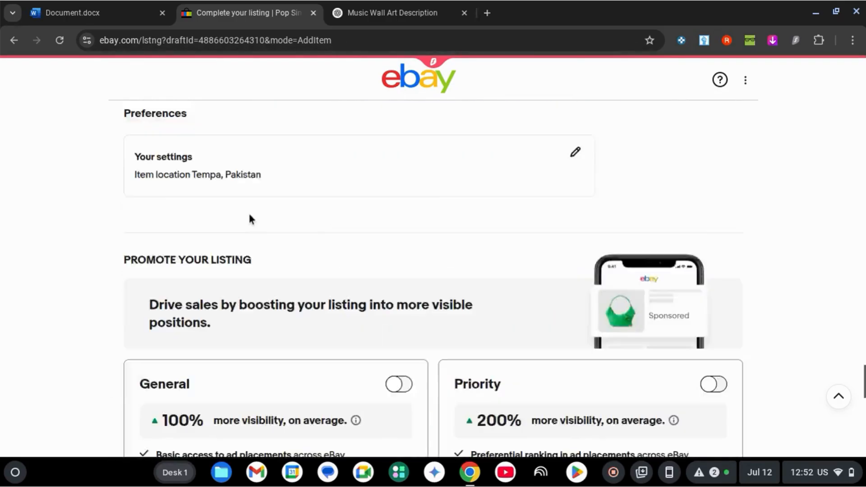
Step: Switch to the Word document and read the personal product selling tips through the one about sizes and colors in clothing
{"action": "left_click", "coordinate": [95, 5]}
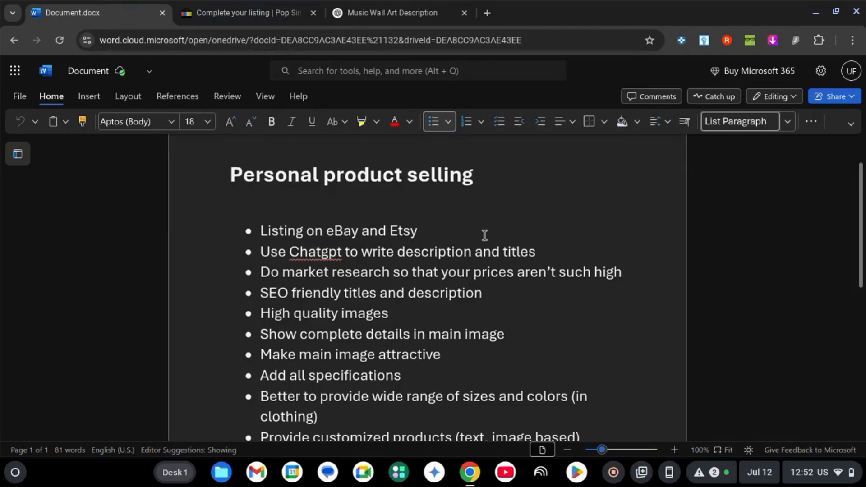
{"action": "scroll", "coordinate": [483, 234], "scroll_direction": "down", "scroll_amount": 1}
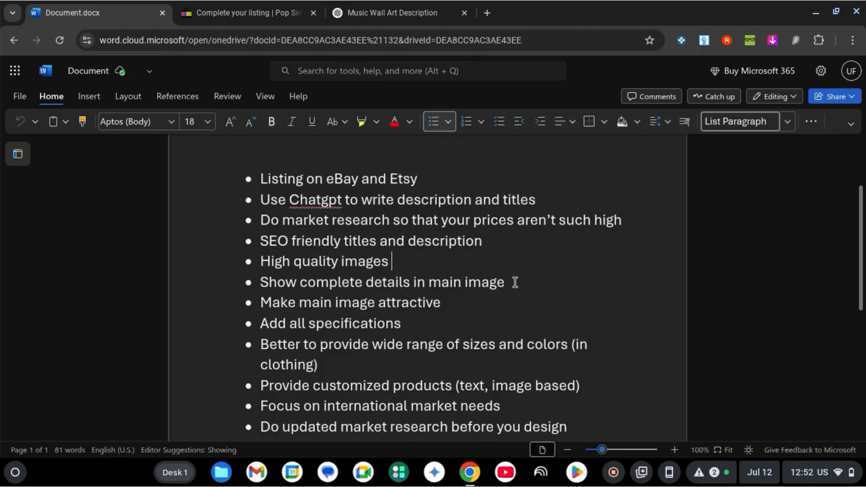
{"action": "scroll", "coordinate": [514, 283], "scroll_direction": "down", "scroll_amount": 1}
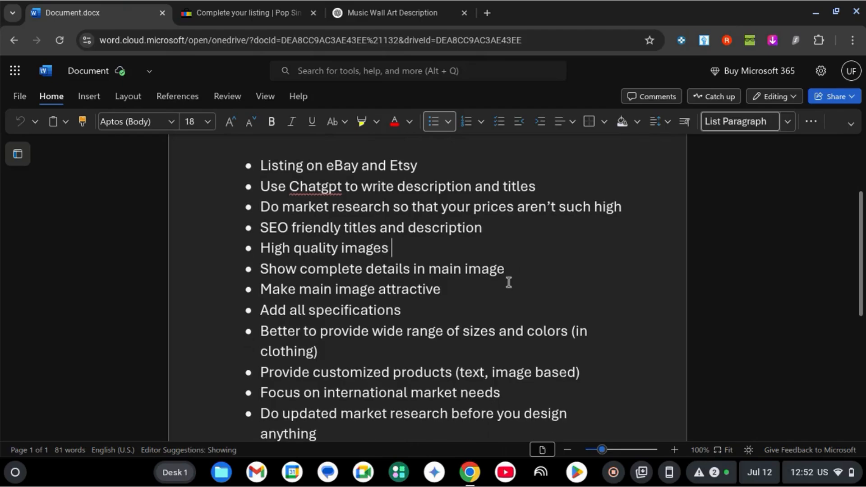
{"action": "left_click", "coordinate": [463, 287]}
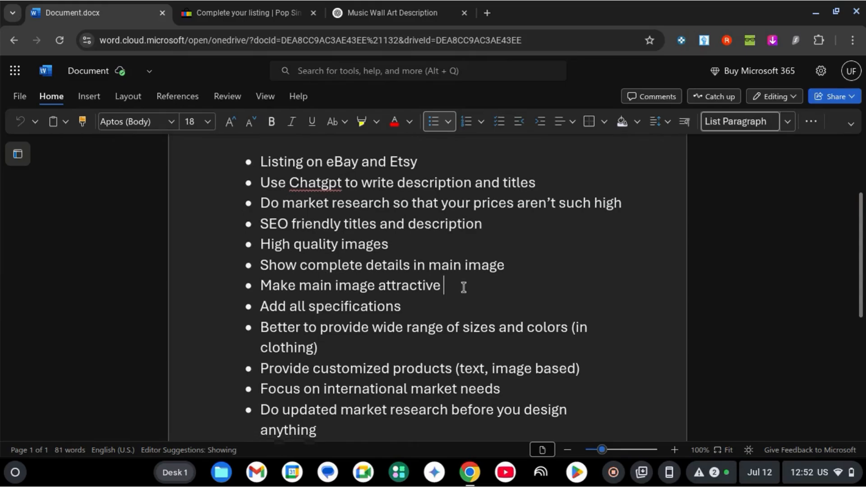
{"action": "scroll", "coordinate": [463, 287], "scroll_direction": "down", "scroll_amount": 1}
{"action": "left_click", "coordinate": [425, 277]}
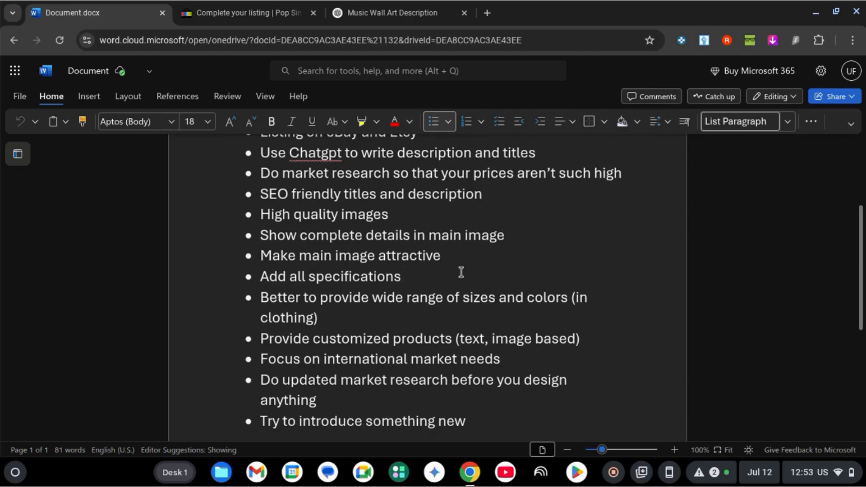
{"action": "scroll", "coordinate": [461, 272], "scroll_direction": "down", "scroll_amount": 1}
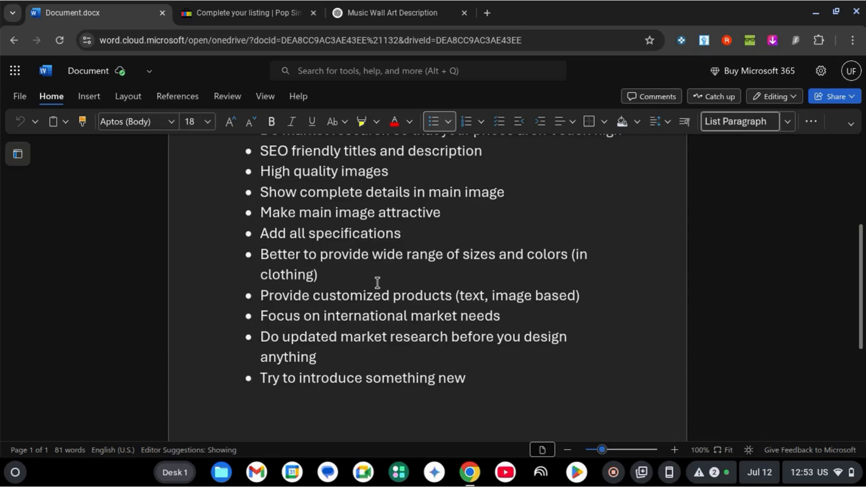
{"action": "left_click", "coordinate": [351, 277]}
{"action": "scroll", "coordinate": [384, 276], "scroll_direction": "down", "scroll_amount": 1}
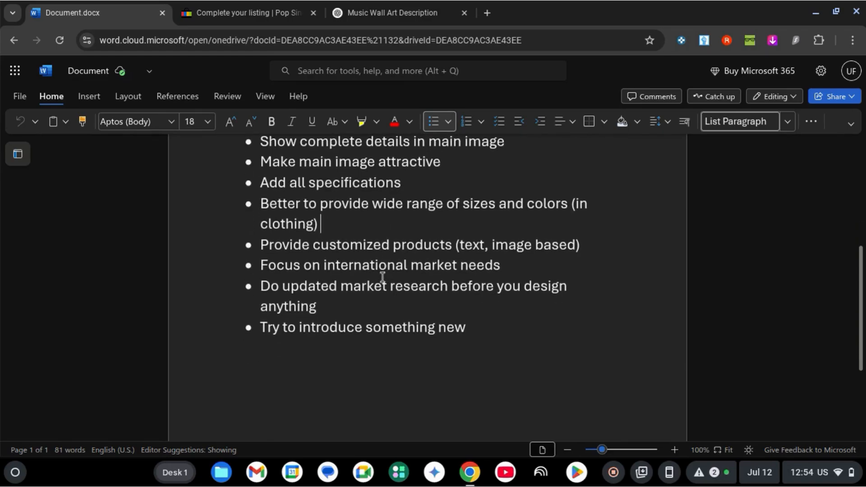
Step: Read the closing tips on international market needs, updated market research and introducing something new, and review the whole list again
{"action": "left_click", "coordinate": [330, 308]}
{"action": "left_click", "coordinate": [526, 267]}
{"action": "left_click", "coordinate": [416, 304]}
{"action": "scroll", "coordinate": [416, 304], "scroll_direction": "down", "scroll_amount": 1}
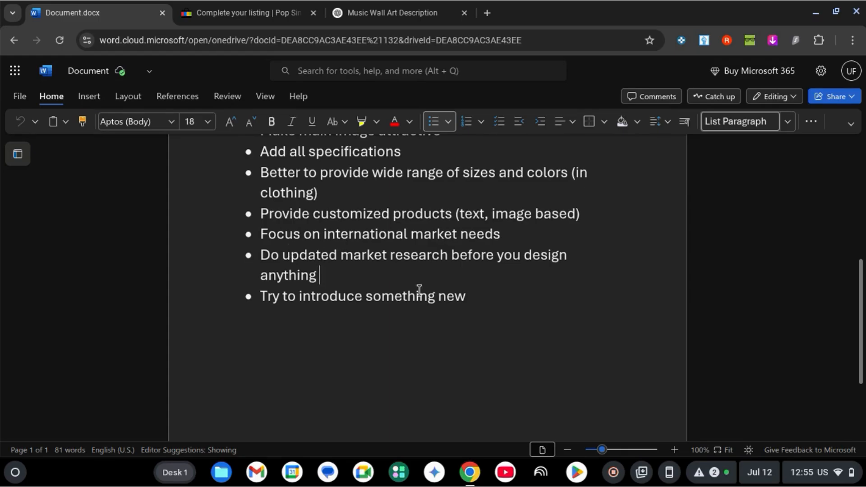
{"action": "left_click", "coordinate": [521, 242]}
{"action": "left_click", "coordinate": [369, 280]}
{"action": "scroll", "coordinate": [370, 280], "scroll_direction": "down", "scroll_amount": 1}
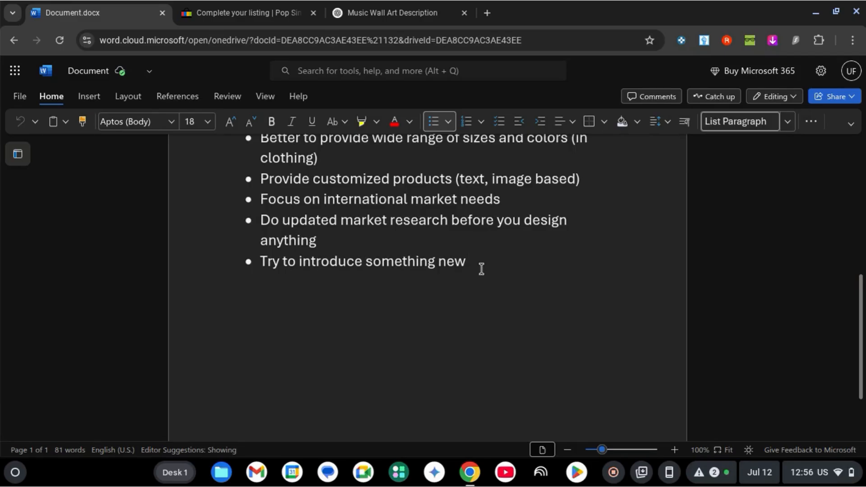
{"action": "scroll", "coordinate": [481, 268], "scroll_direction": "up", "scroll_amount": 3}
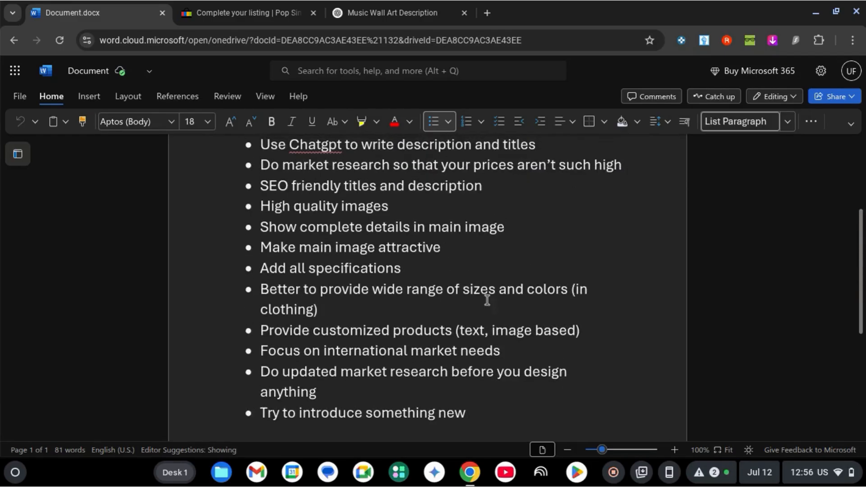
{"action": "scroll", "coordinate": [536, 325], "scroll_direction": "down", "scroll_amount": 1}
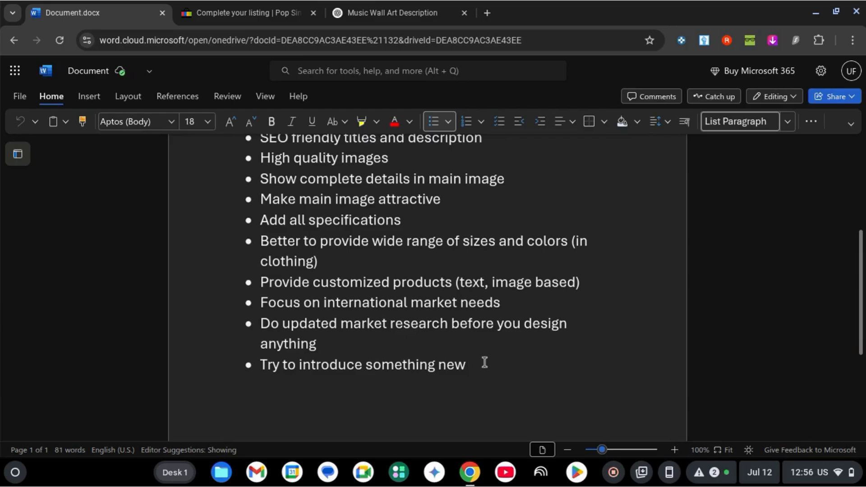
{"action": "scroll", "coordinate": [485, 362], "scroll_direction": "down", "scroll_amount": 1}
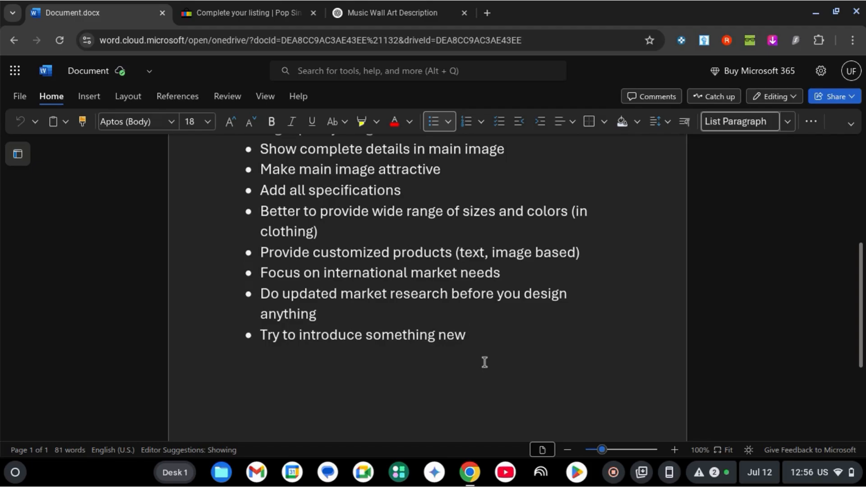
{"action": "scroll", "coordinate": [485, 362], "scroll_direction": "up", "scroll_amount": 5}
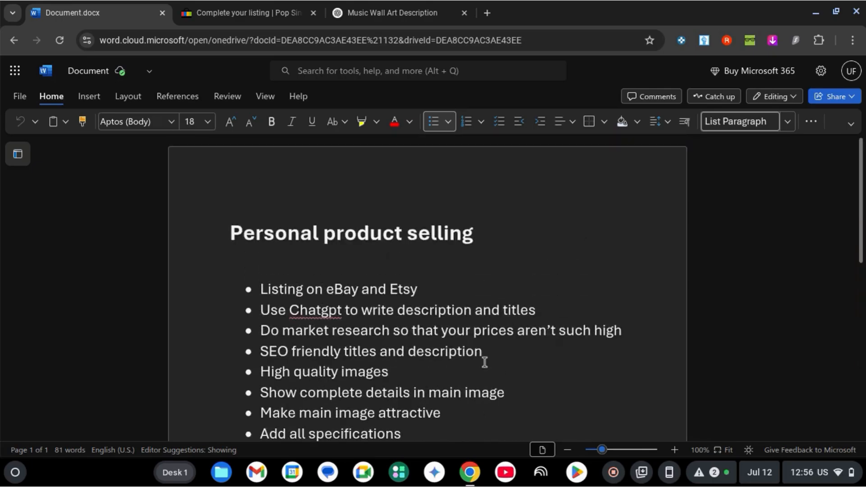